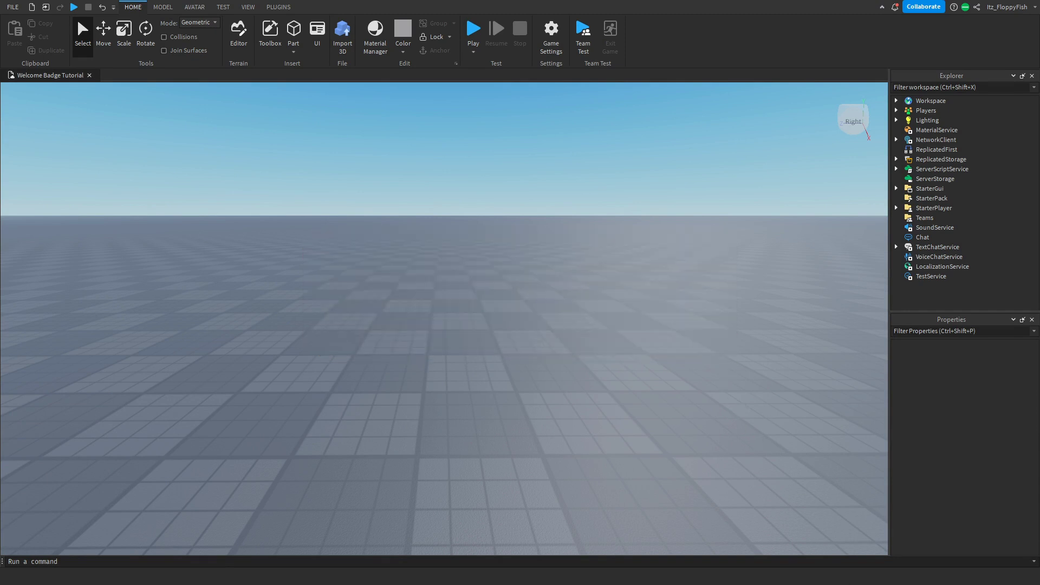
click(248, 7)
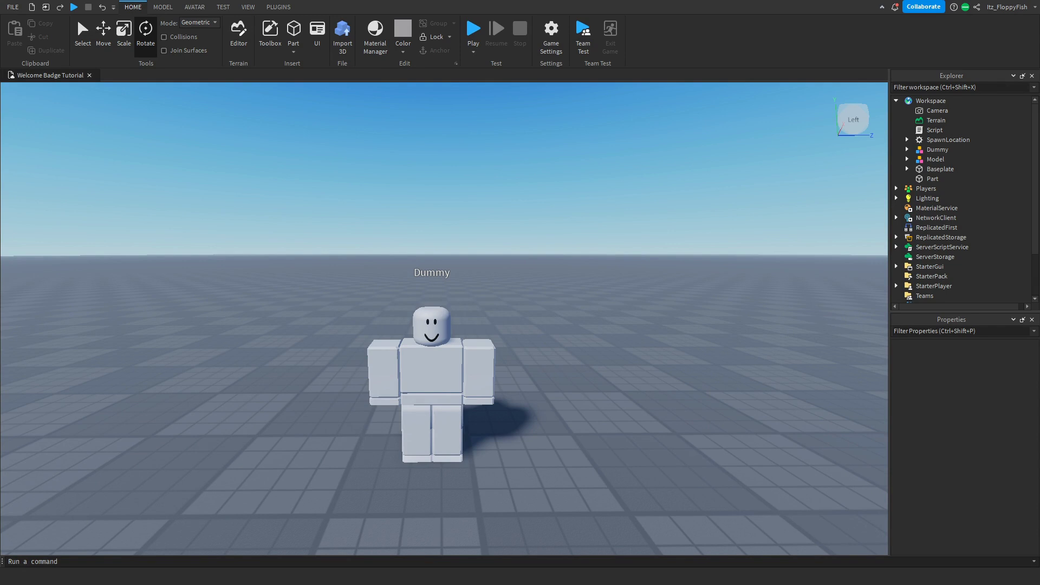
Step: Rename the Dummy model as Mannequin
click(407, 370)
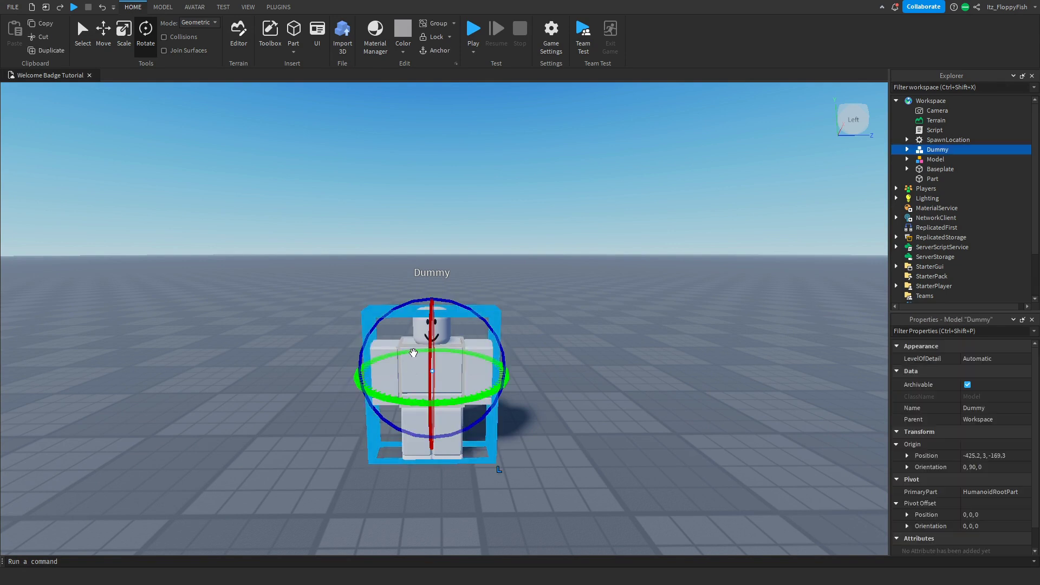
click(979, 411)
key(BackSpace)
text(Mannequin)
key(Return)
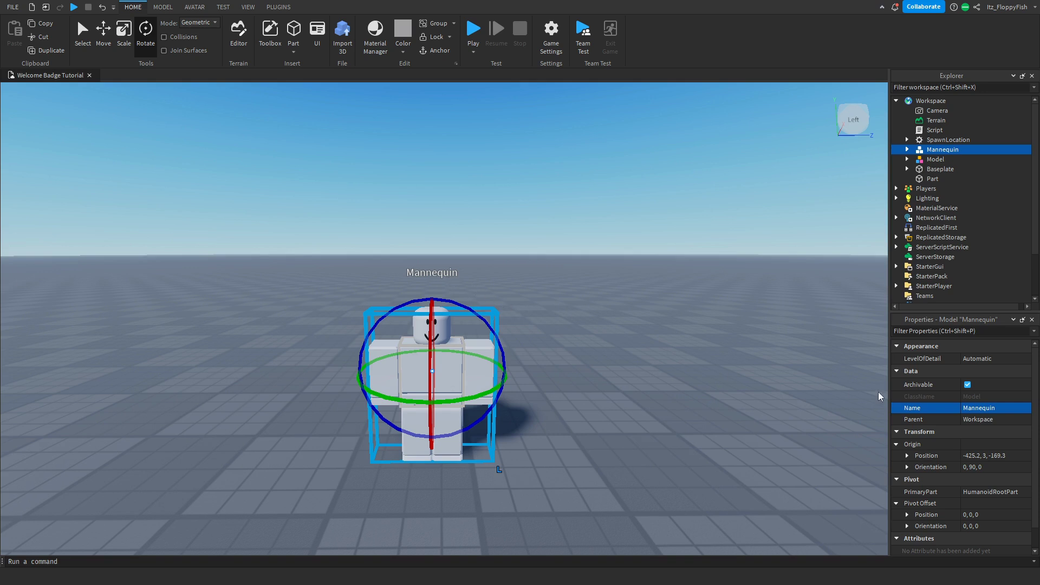
Step: Clear the character model's name so that it is blank, and deselect the model
click(983, 411)
key(BackSpace)
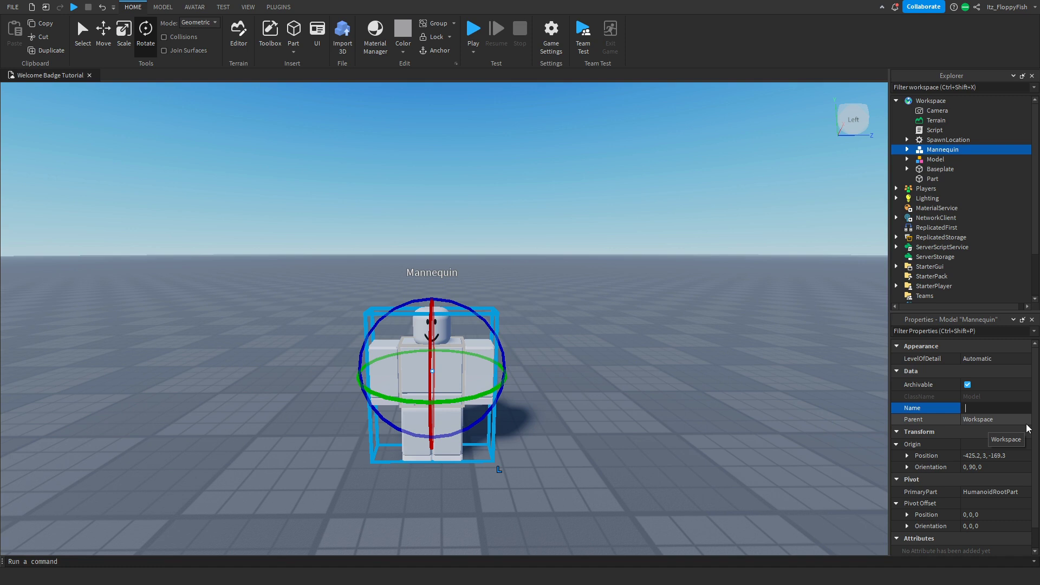
key(Return)
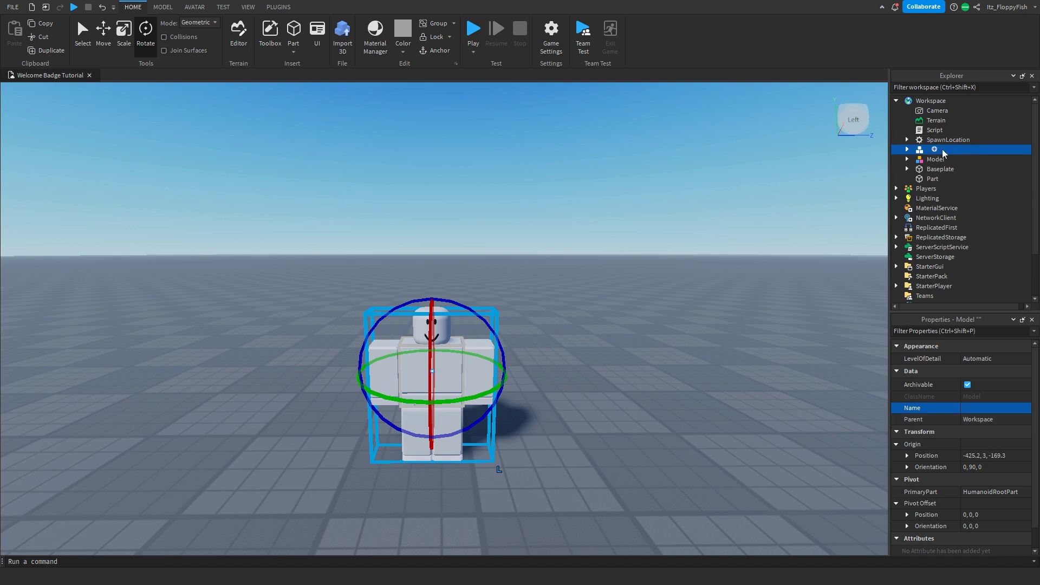
click(607, 274)
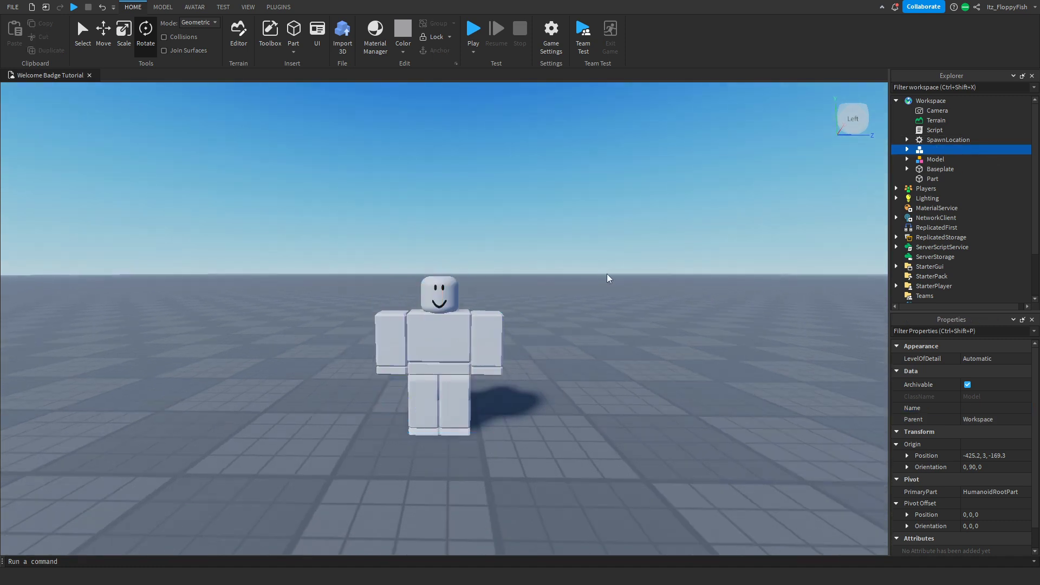
right_drag(607, 274, 600, 282)
key(d)
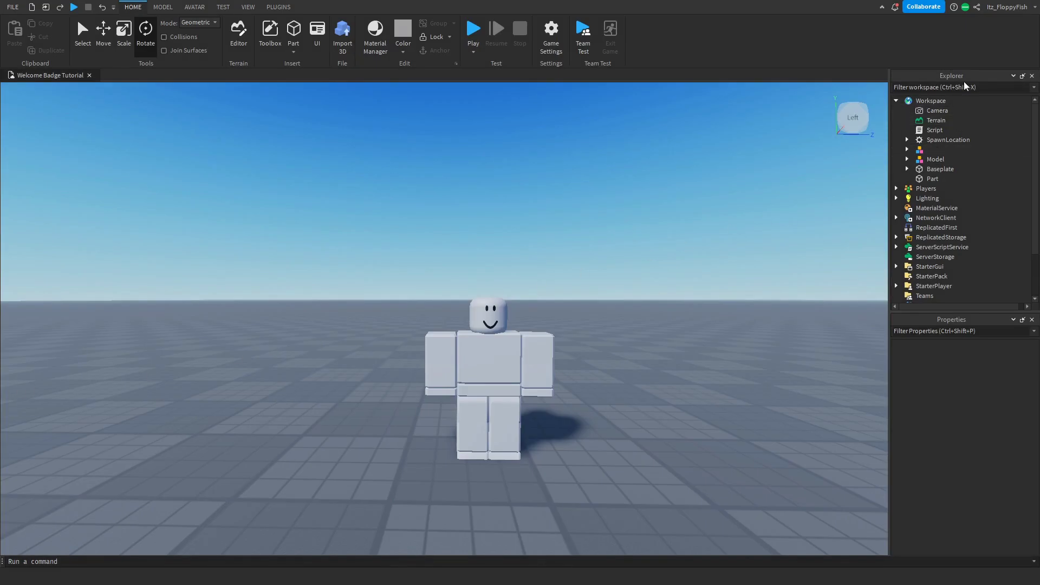
Step: Insert a BodyColors object into the unnamed character model
click(928, 149)
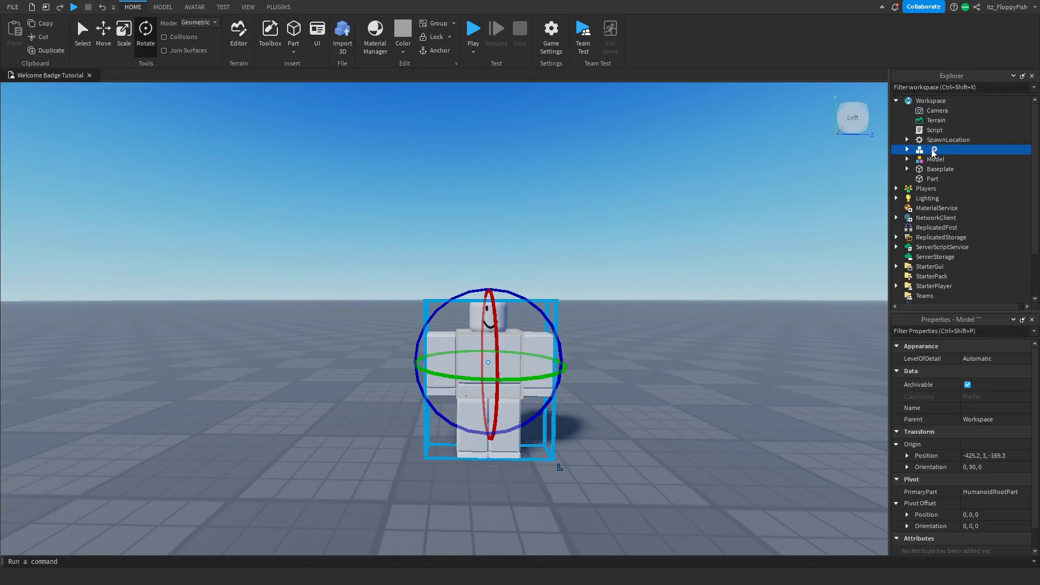
click(934, 149)
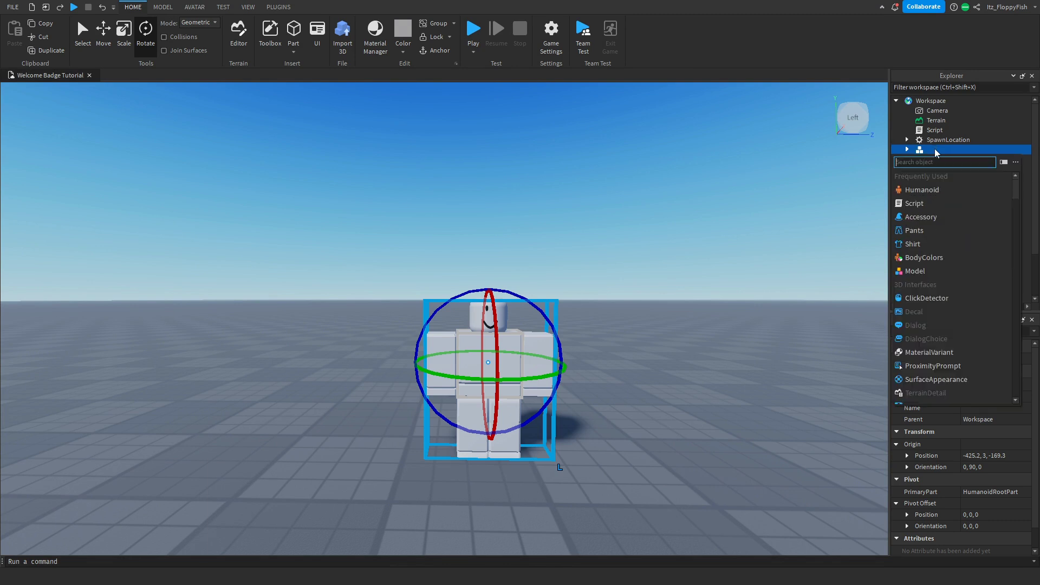
click(927, 247)
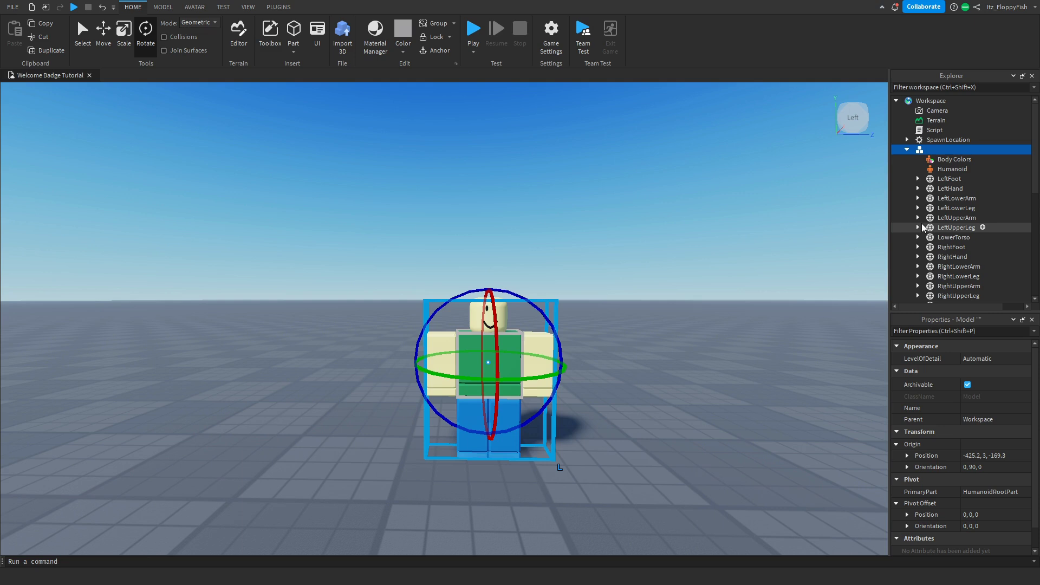
Step: Set the TorsoColor of the character's Body Colors to Cyan
click(924, 158)
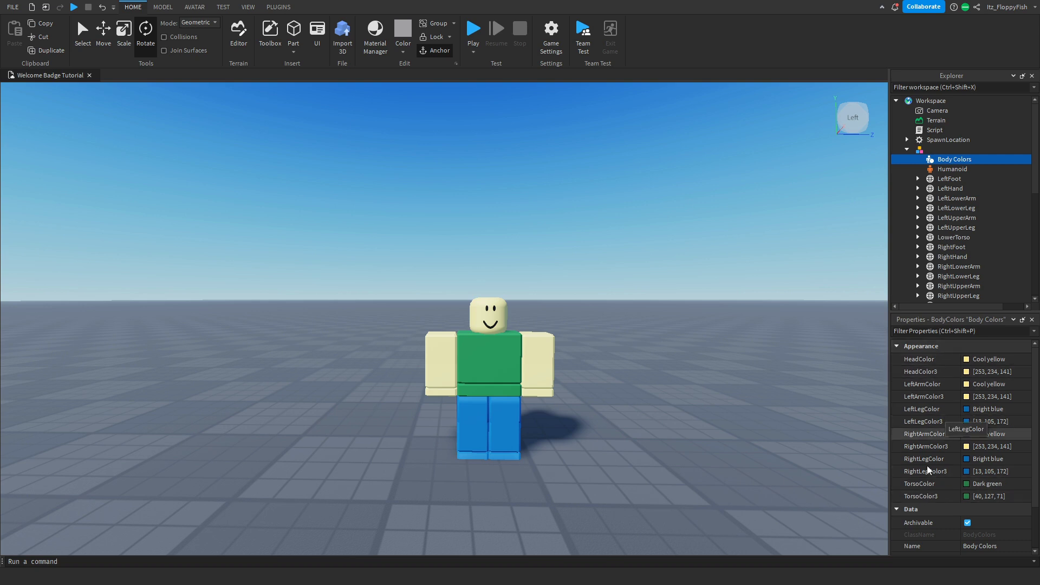
click(978, 496)
click(978, 496)
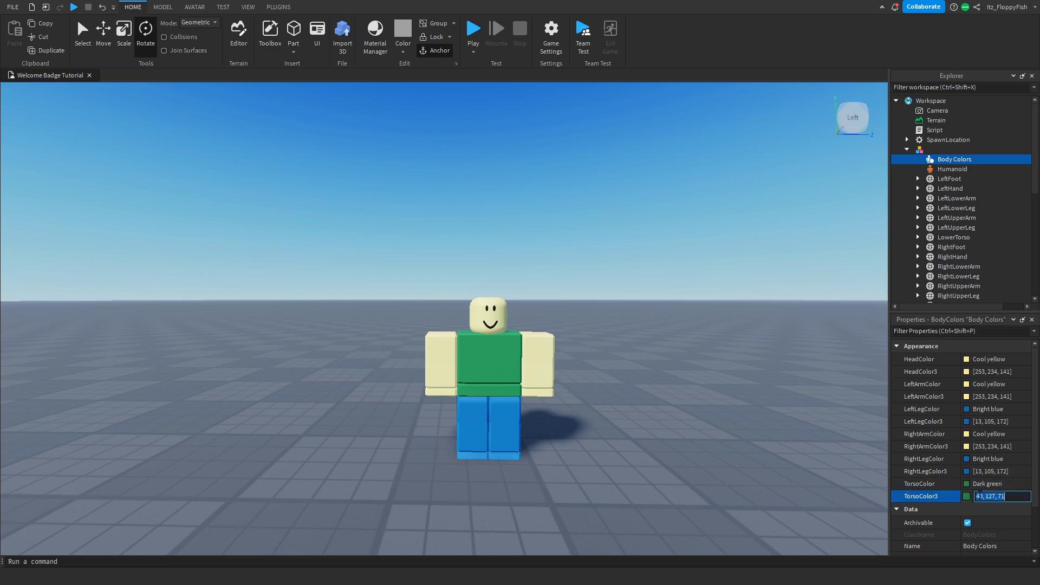
click(971, 487)
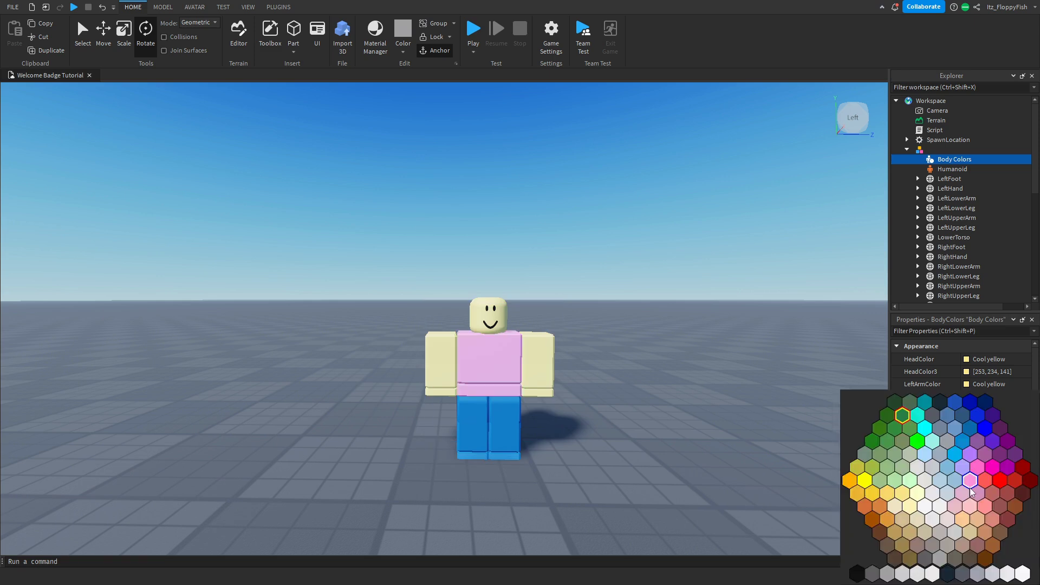
click(953, 452)
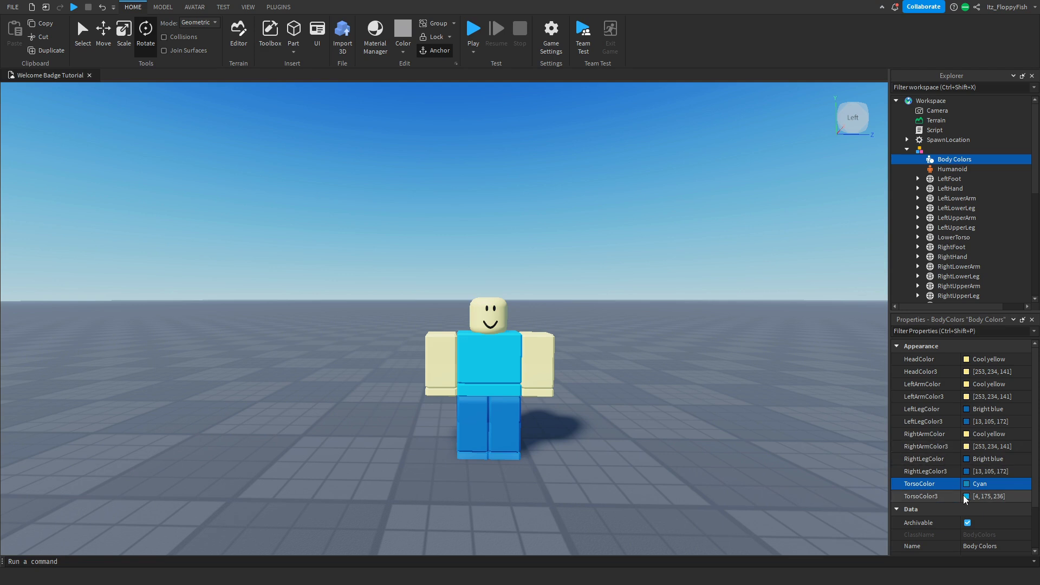
Step: Set TorsoColor3 to a custom olive green with RGB 93, 115, 19
click(967, 496)
drag(650, 208, 646, 255)
drag(558, 227, 607, 214)
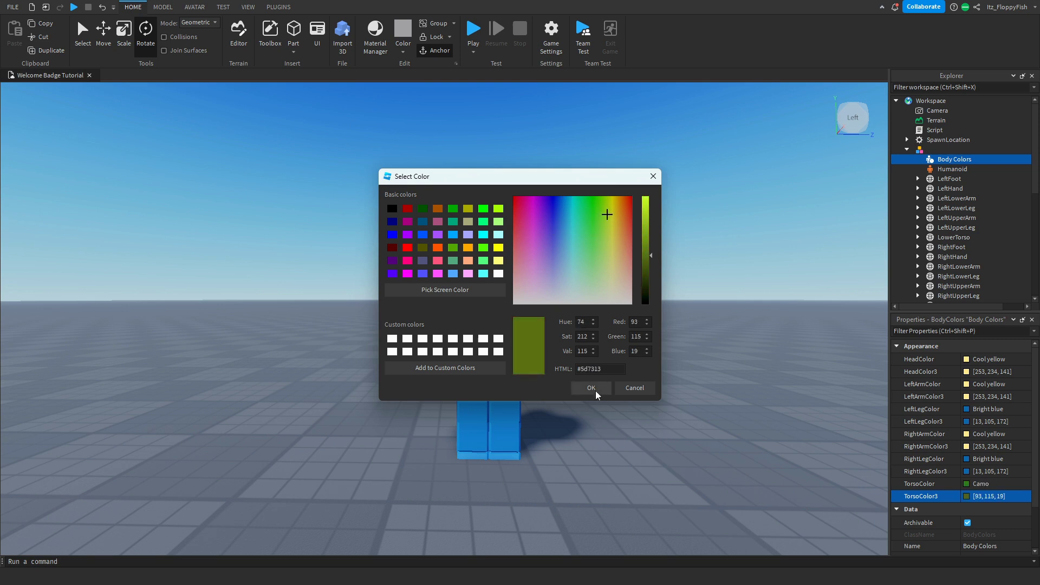
click(596, 391)
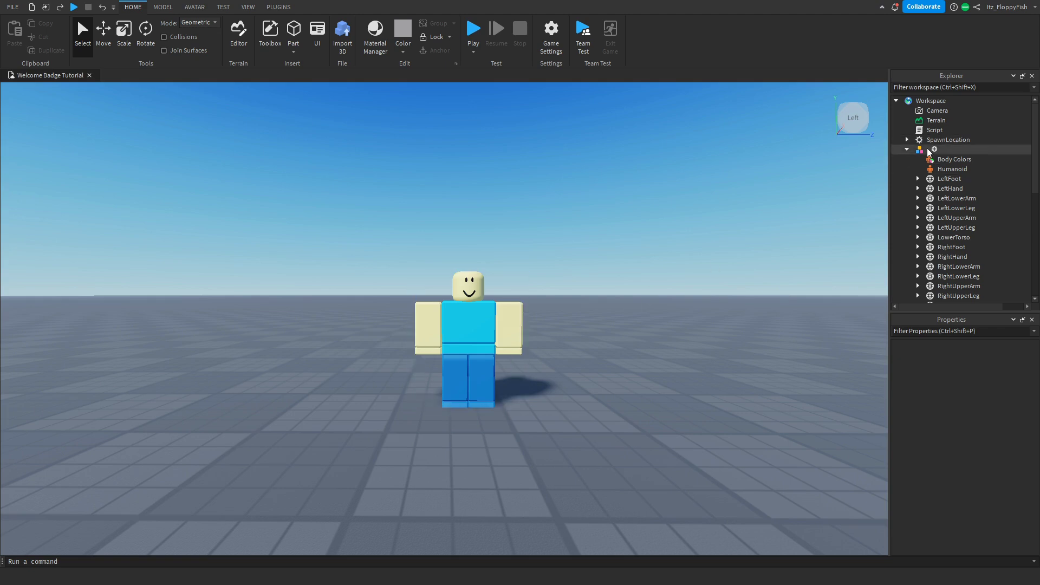
Step: Insert a Shirt object and a Pants object into the unnamed character model
click(934, 149)
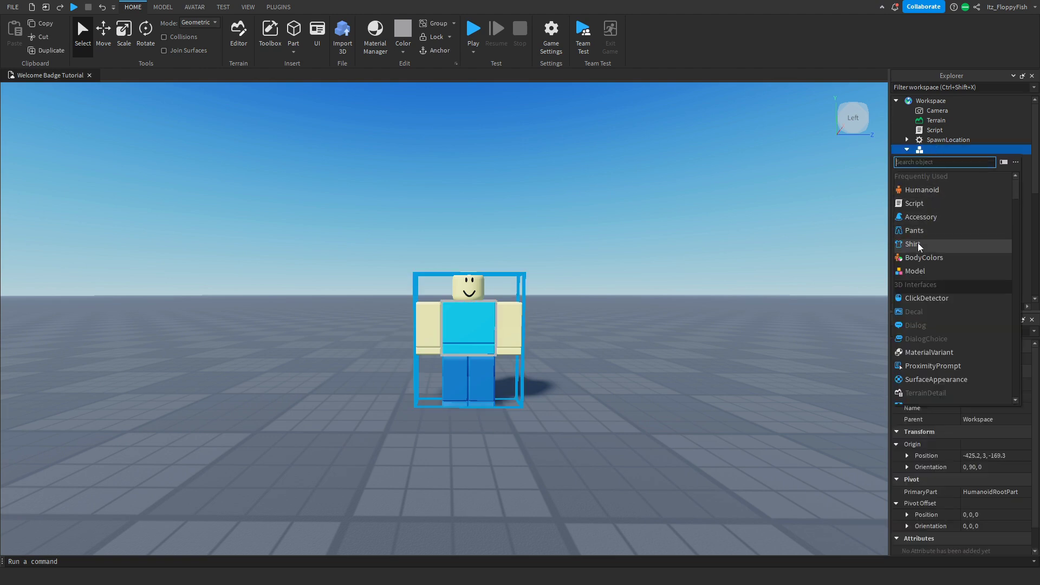
key(Escape)
click(934, 150)
click(911, 228)
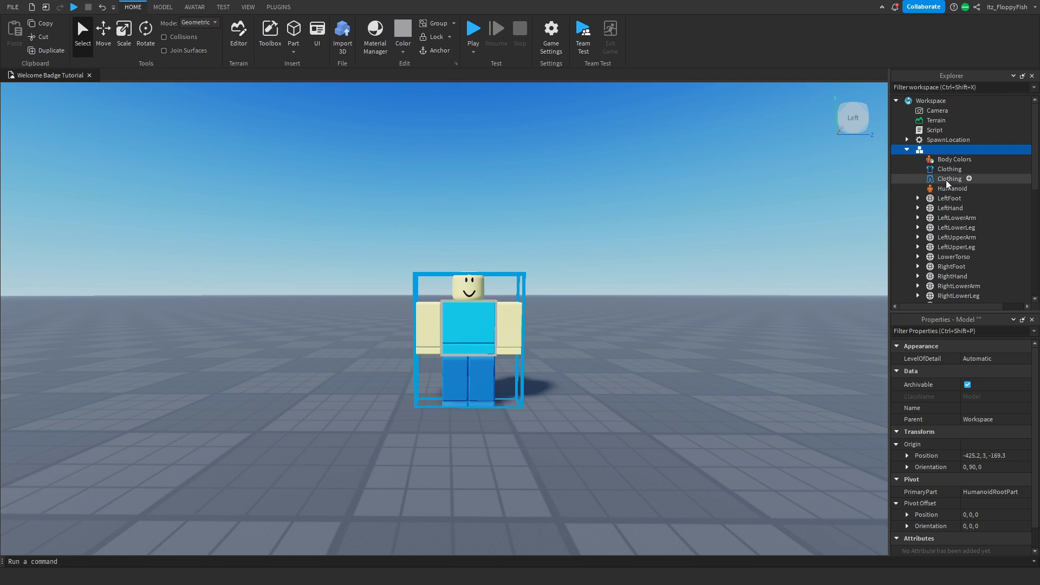
Step: Rename the character's pants object as Pants and its shirt object as Shirts
click(948, 179)
click(991, 421)
text(P)
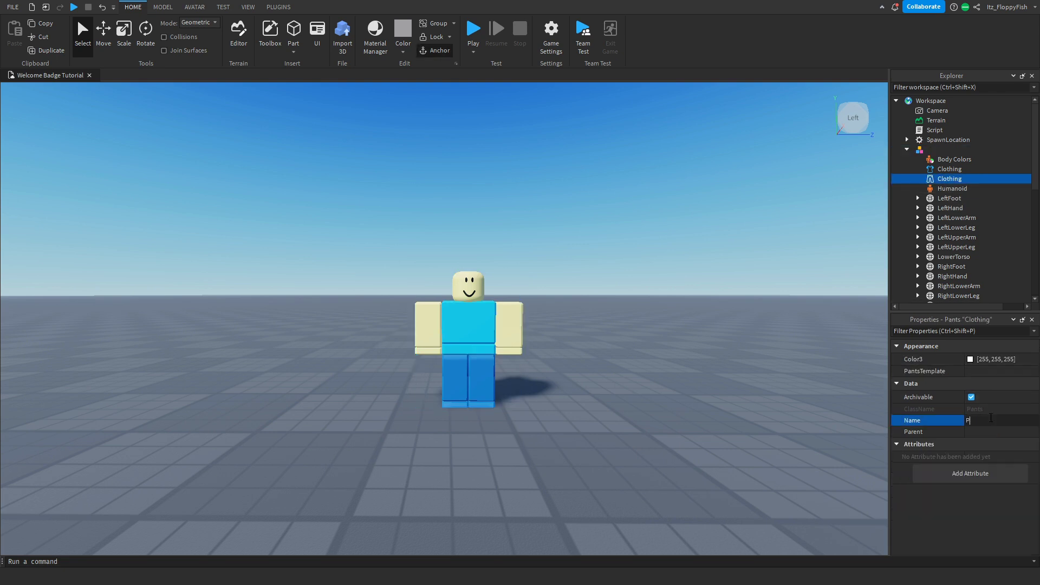
text(ants)
key(Return)
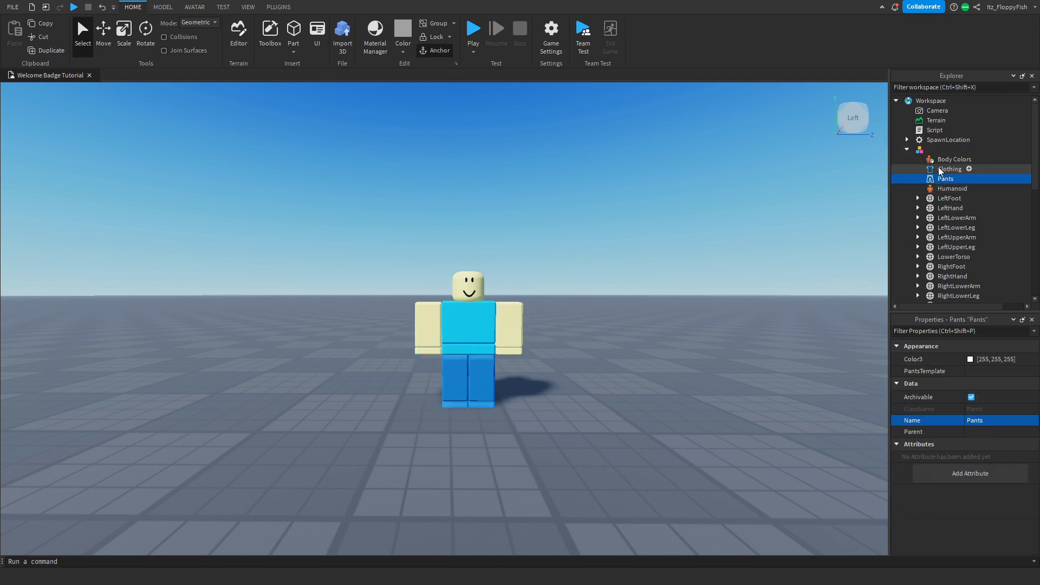
click(959, 170)
click(991, 421)
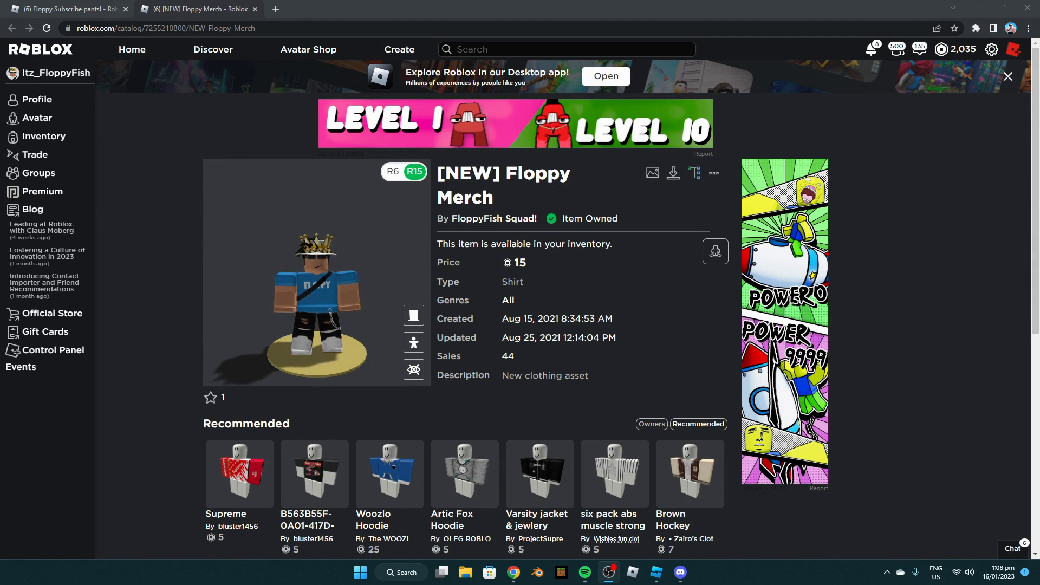
click(86, 6)
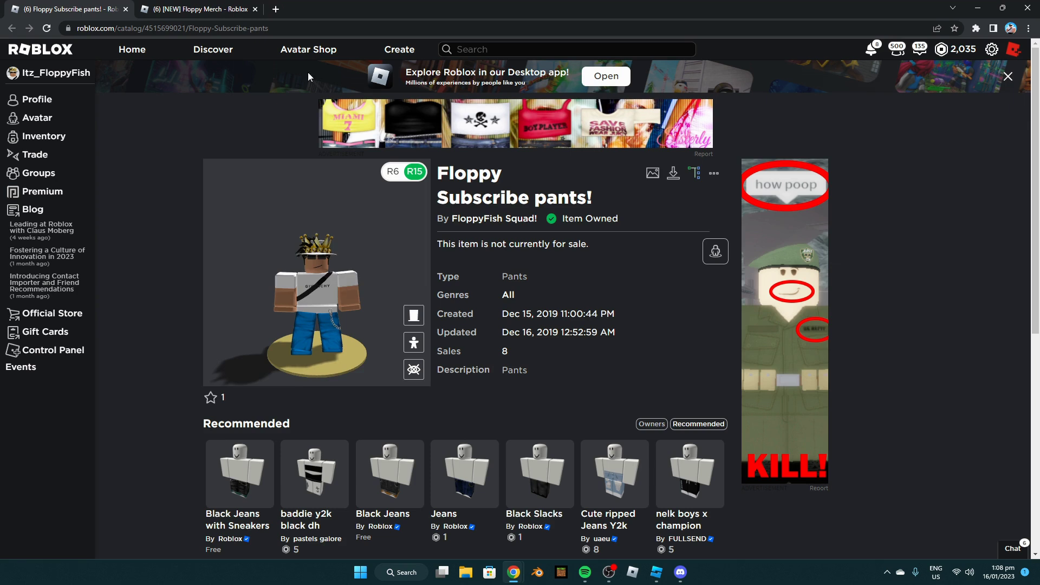
click(201, 9)
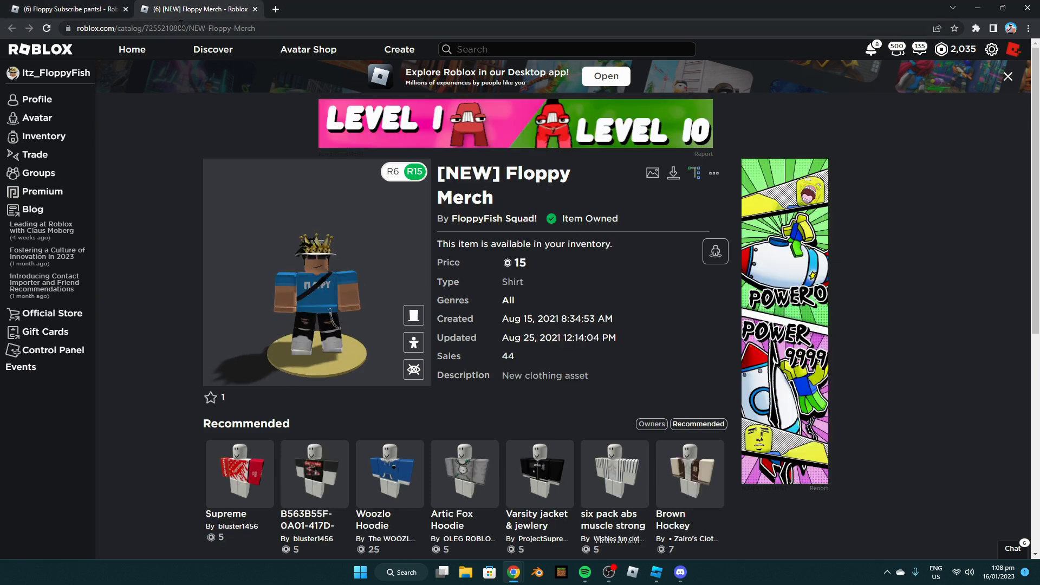
double_click(208, 28)
key(ctrl+c)
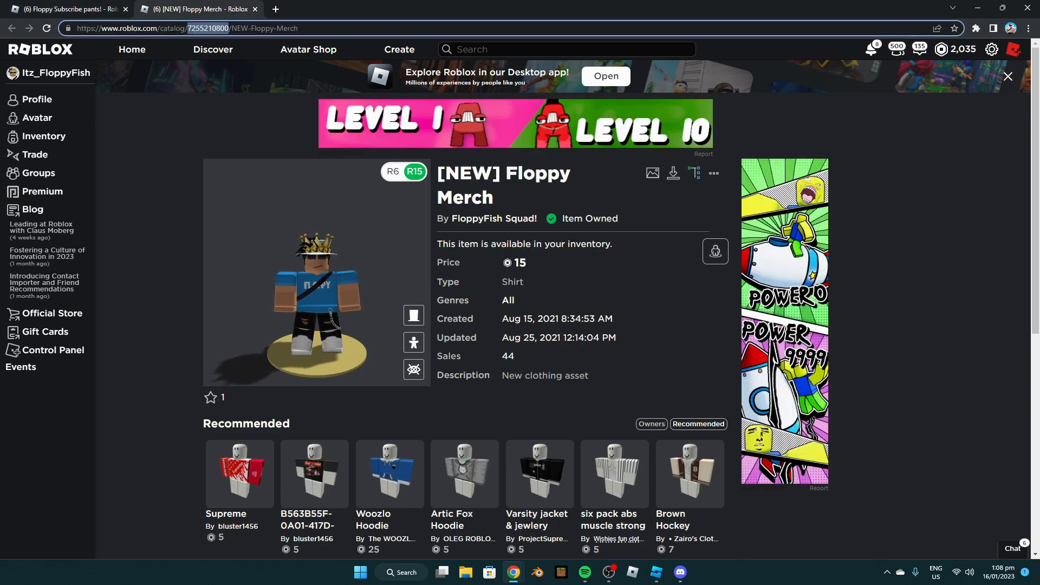
key(ctrl+shift+Tab)
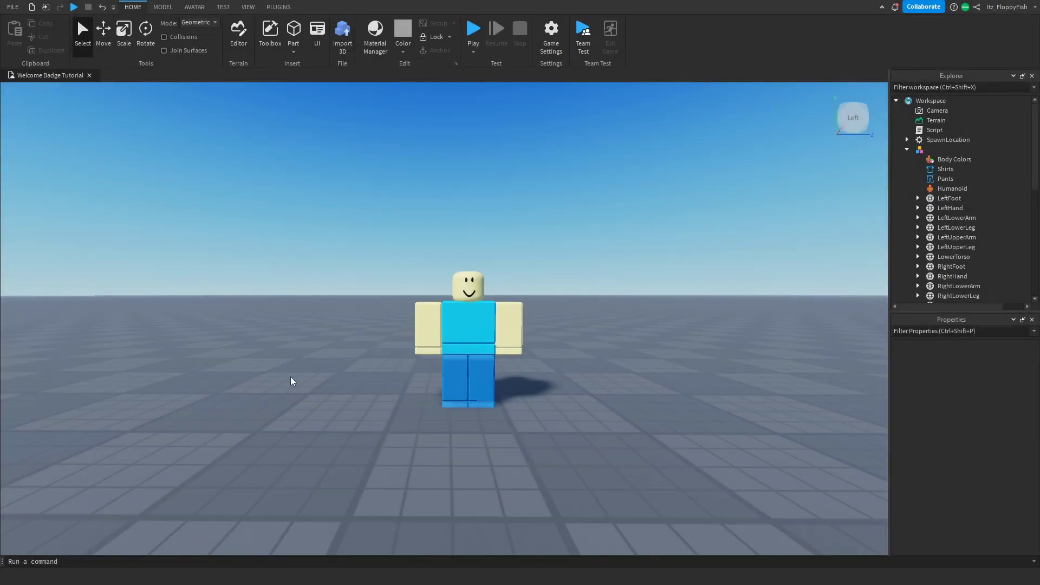
Step: Back in Roblox Studio, set the ShirtTemplate of the Shirts object to the copied asset ID
click(942, 170)
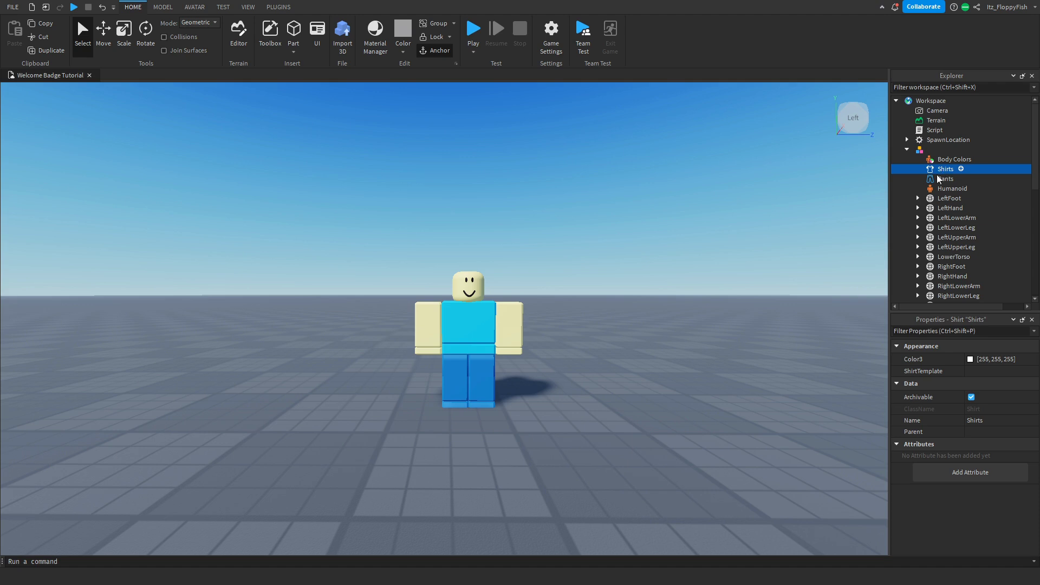
click(975, 374)
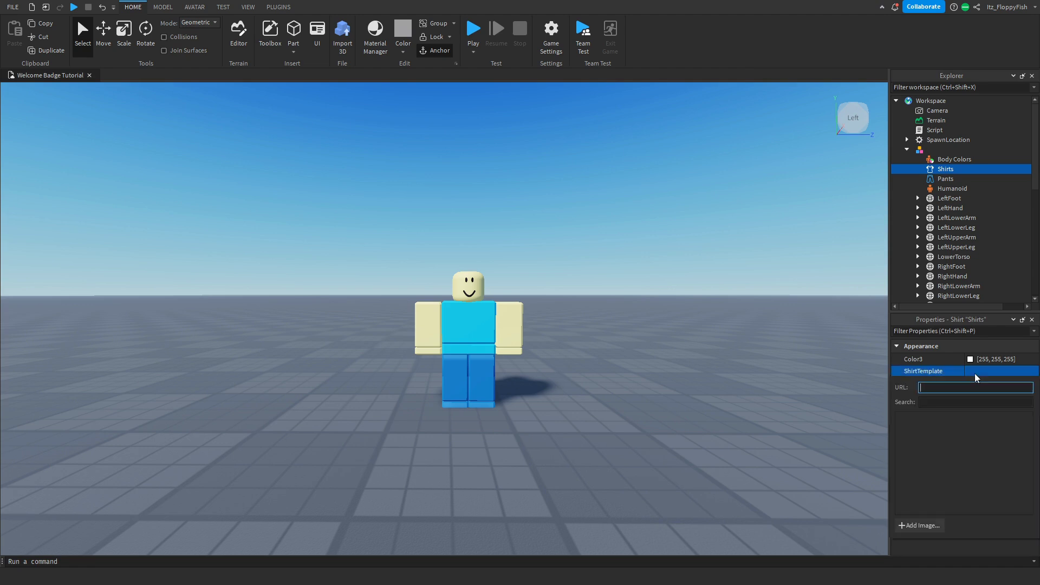
key(ctrl+v)
key(Return)
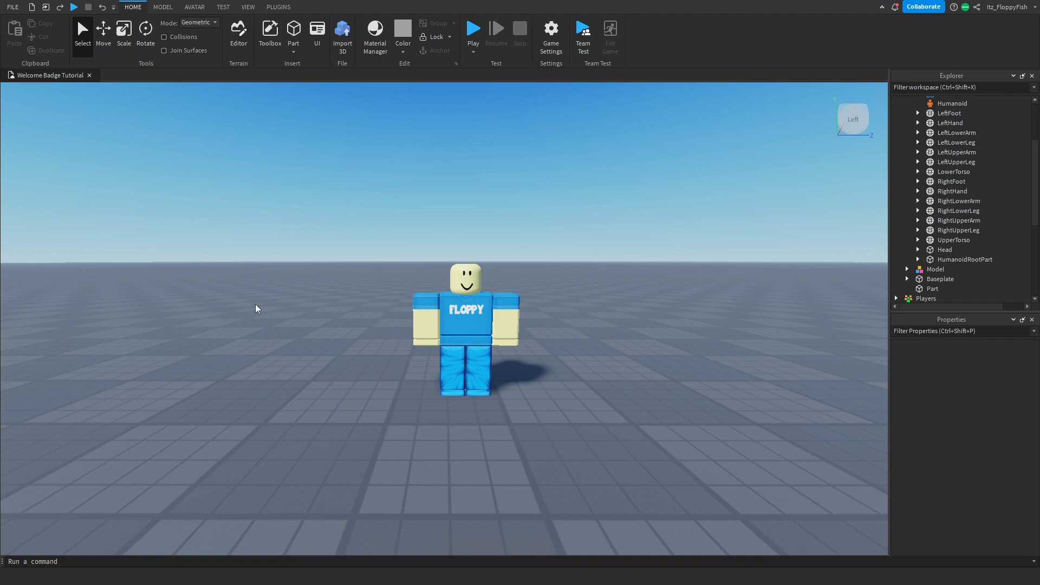
Step: Insert a block part and place it on the ground directly in front of the character
right_drag(260, 301, 280, 284)
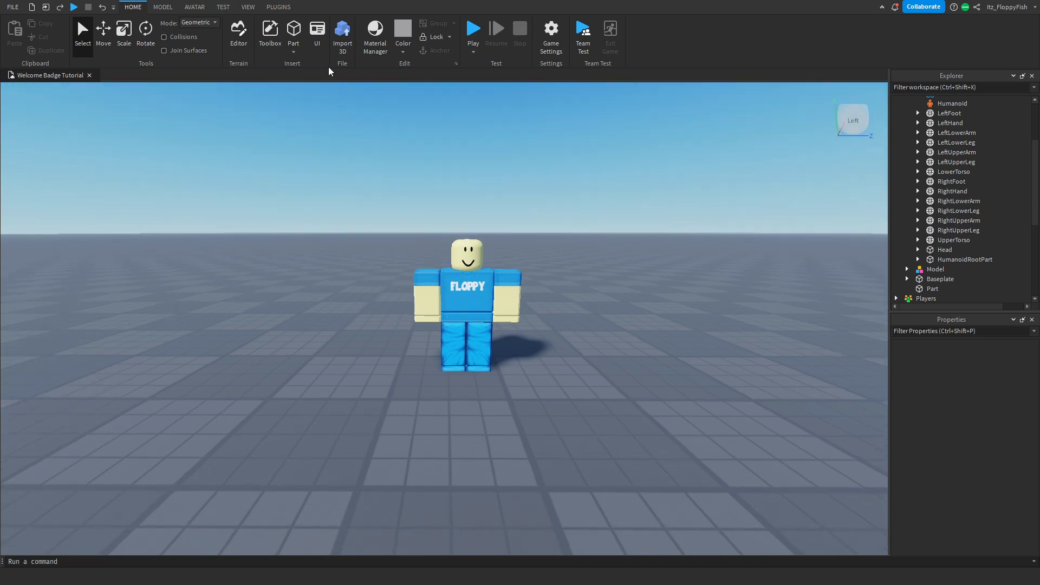
click(296, 34)
right_drag(383, 153, 415, 163)
drag(414, 173, 406, 261)
right_drag(406, 261, 405, 465)
scroll(309, 193, up, 2)
Step: Scale the new part down to a small block of 0.4, 0.9, 0.7 at the character's arm beside the torso
key(ctrl+4)
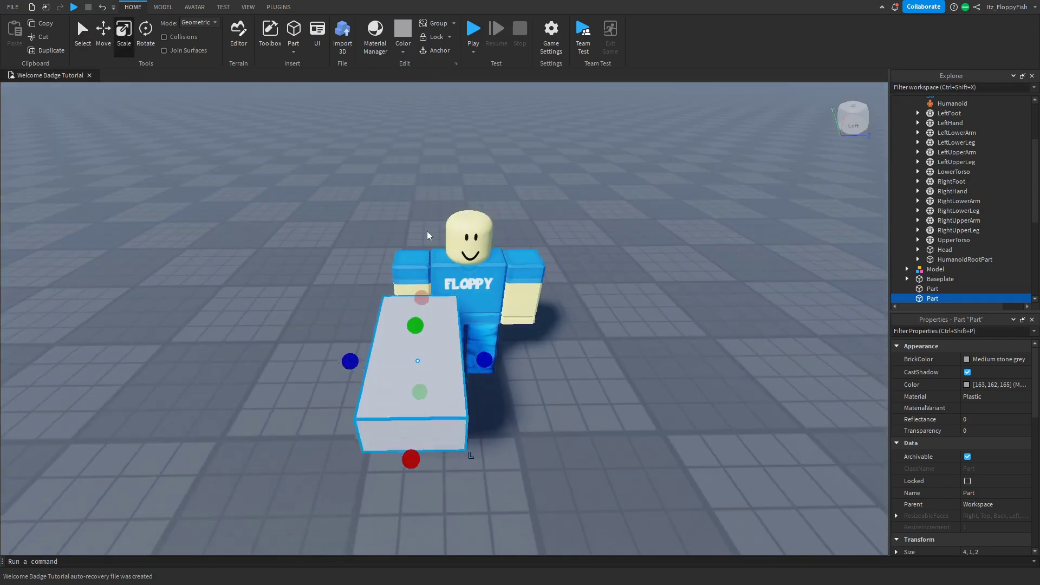
drag(405, 464, 418, 343)
drag(464, 314, 448, 314)
drag(359, 315, 378, 316)
drag(407, 347, 418, 342)
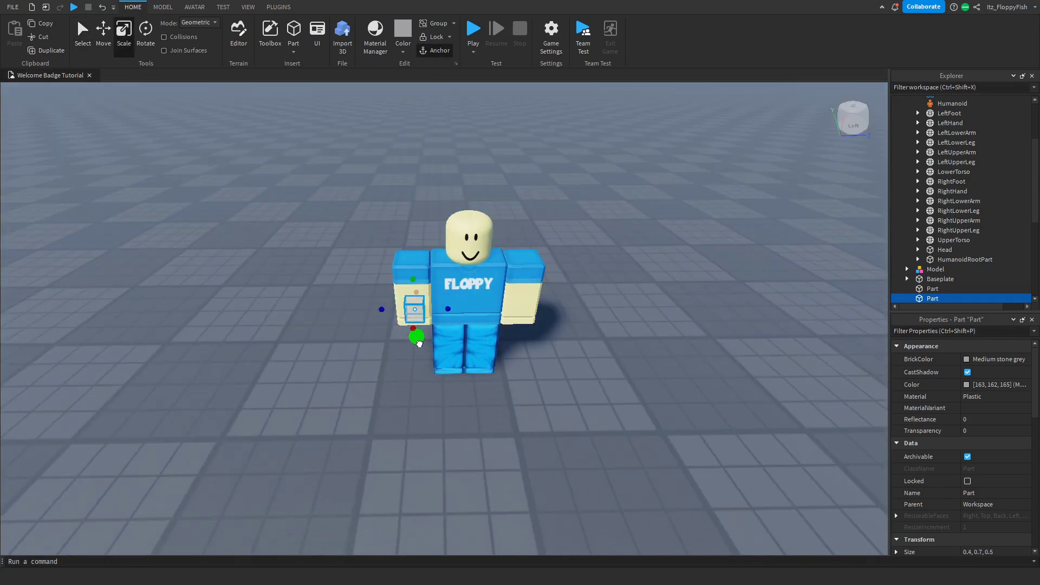
right_drag(418, 341, 420, 342)
drag(420, 341, 423, 346)
drag(388, 309, 379, 308)
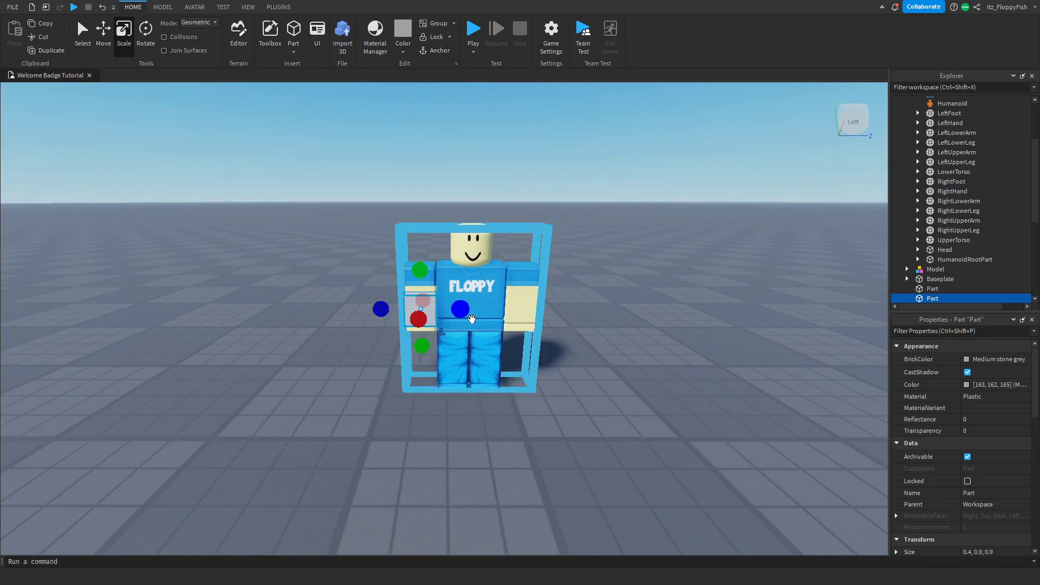
drag(466, 313, 454, 313)
Step: Set the small block's BrickColor to Really red
right_drag(454, 313, 400, 325)
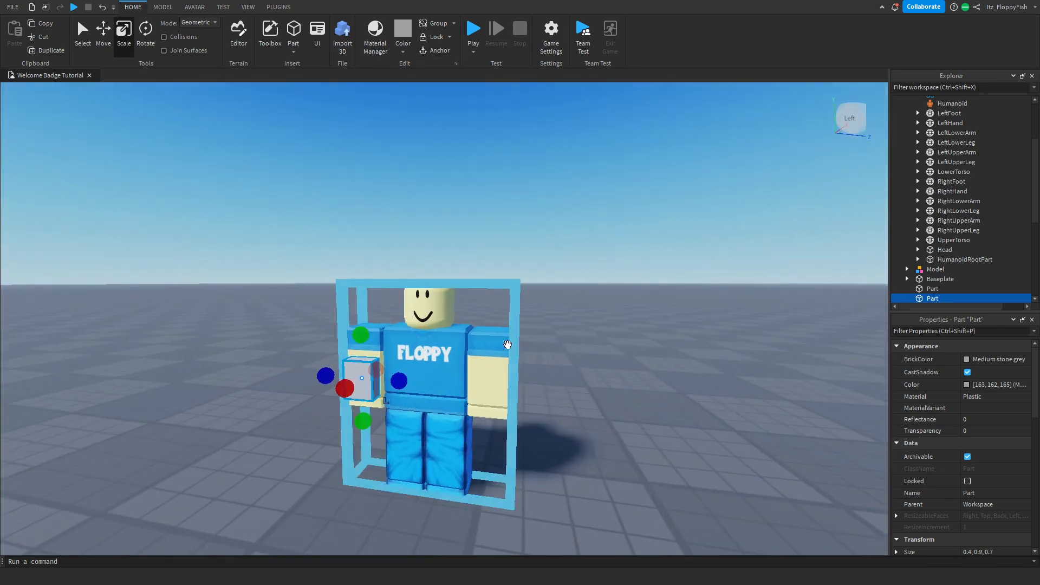
click(986, 360)
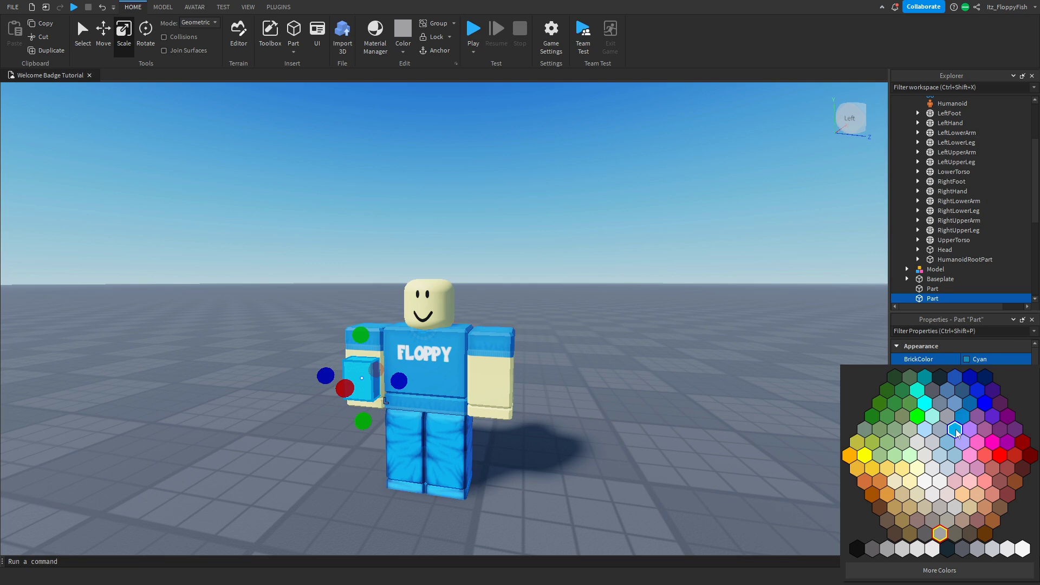
click(1000, 455)
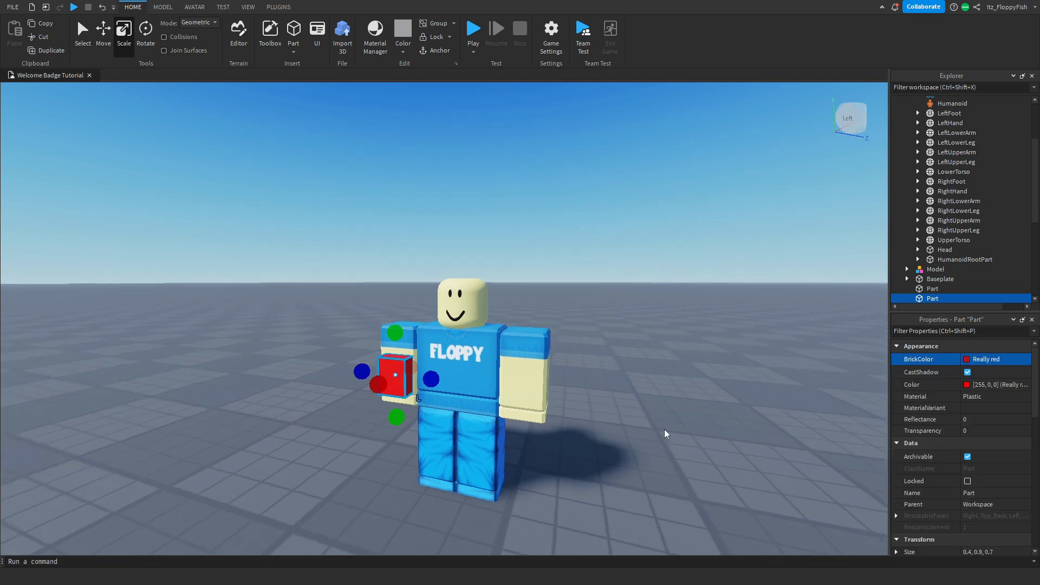
Step: Scale the red block at the character's arm down to a size of 0.2, 0.7, 0.5
right_drag(563, 395, 497, 391)
drag(440, 308, 439, 322)
drag(474, 357, 464, 358)
right_drag(488, 347, 450, 325)
drag(450, 325, 459, 325)
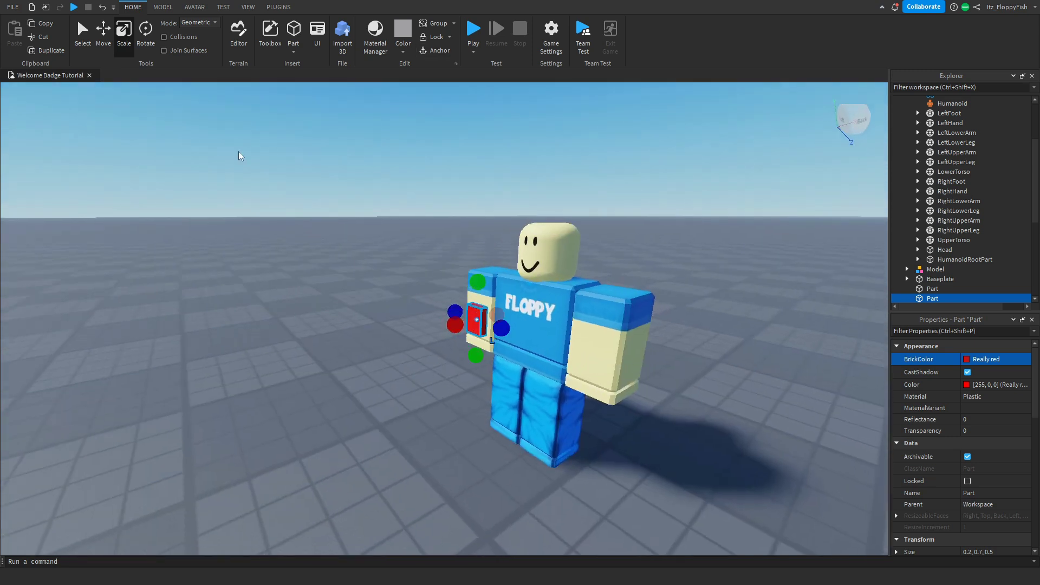
Step: Duplicate the red block and move the copy straight down beside the character's leg
click(96, 42)
key(ctrl+d)
drag(475, 419, 472, 485)
right_drag(543, 423, 509, 409)
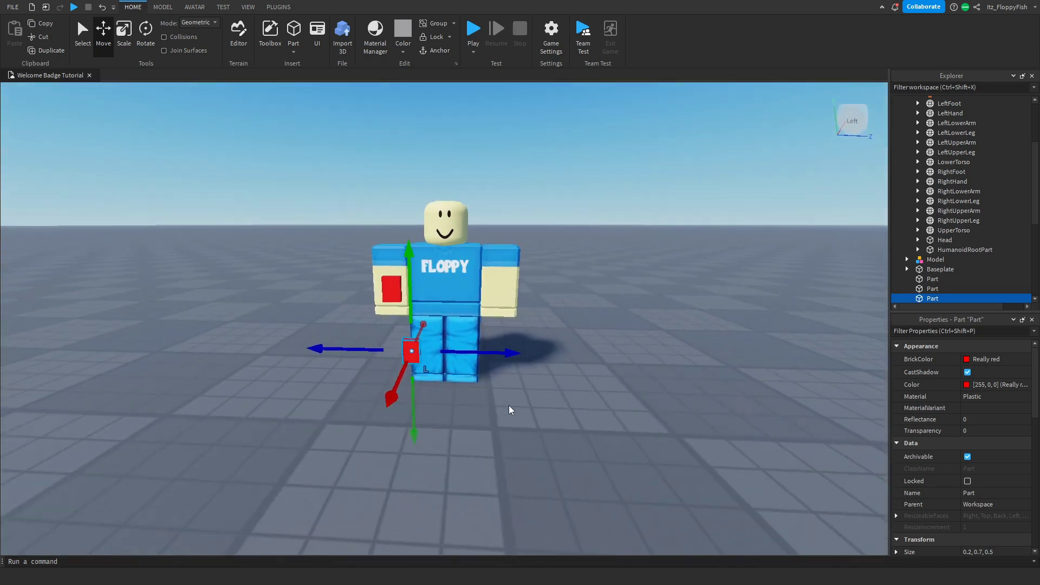
click(518, 428)
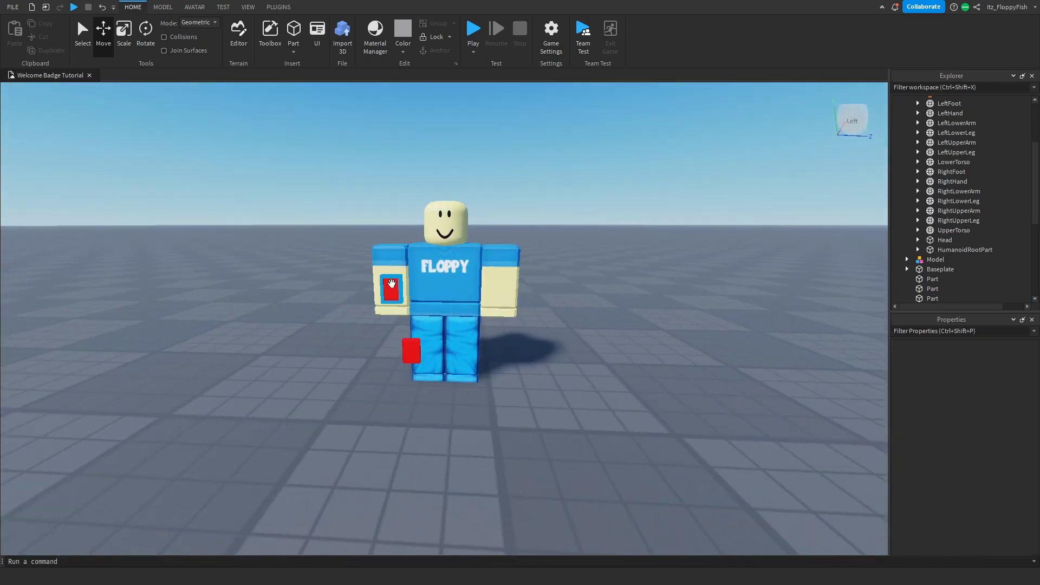
Step: Rename the red block at the character's arm as Shirt Purchase
click(391, 290)
scroll(948, 238, down, 2)
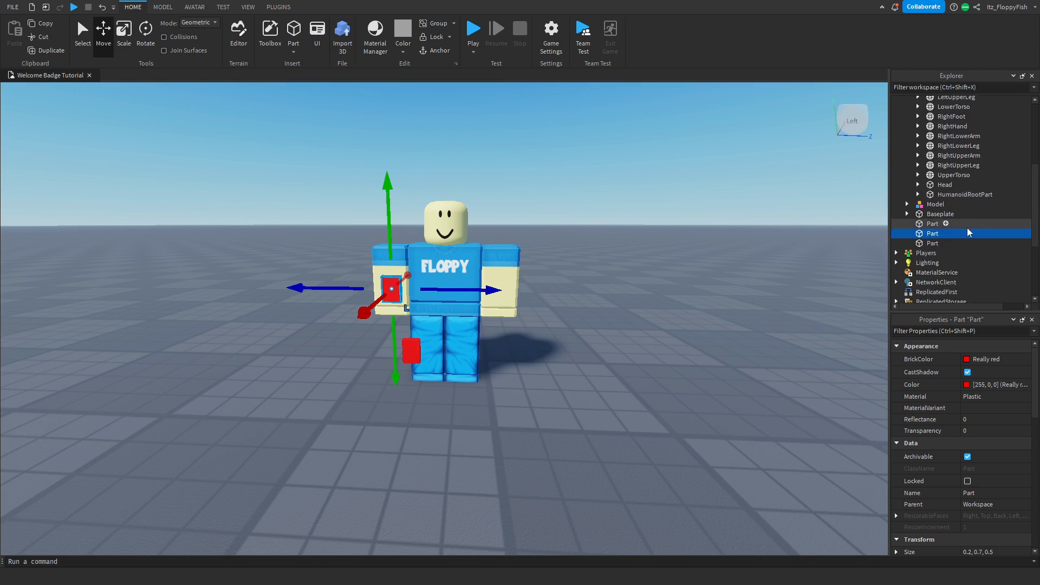
click(990, 494)
key(BackSpace)
text(Shirt)
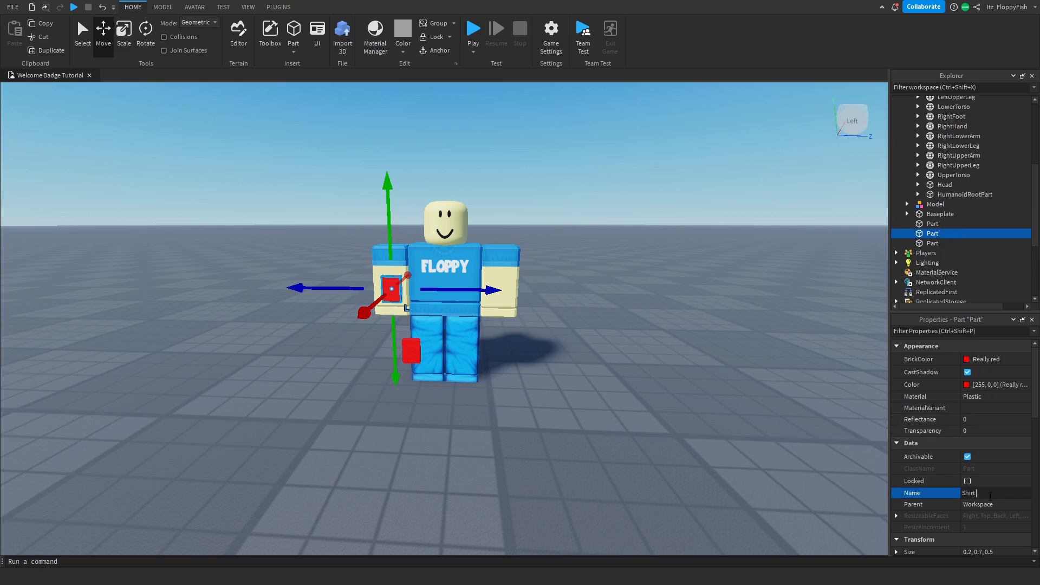
text( Purchase)
key(Return)
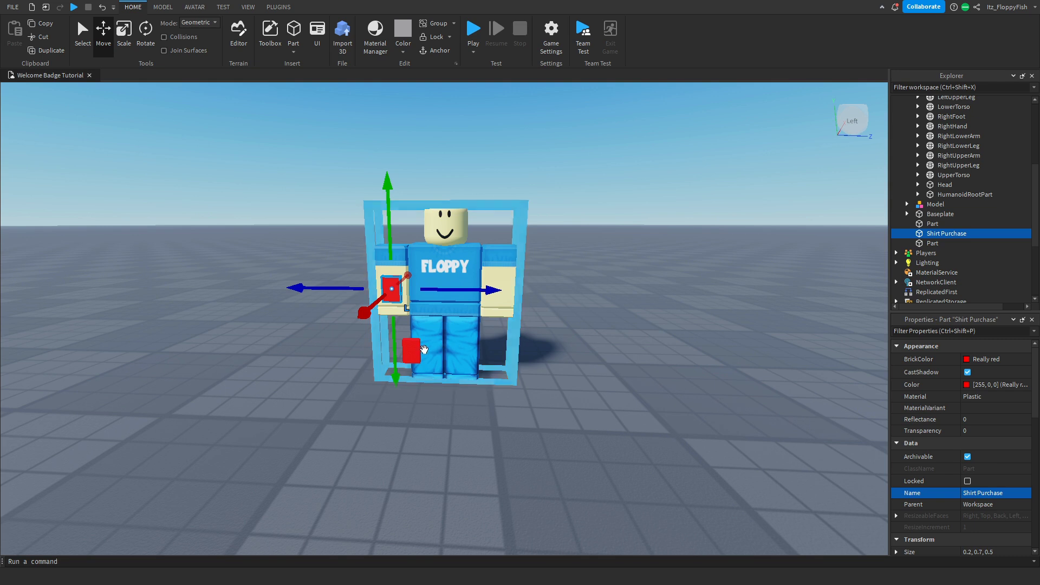
Step: Rename the red block beside the character's leg as Pants Purchase
click(413, 352)
click(985, 493)
text(Pants Purchase)
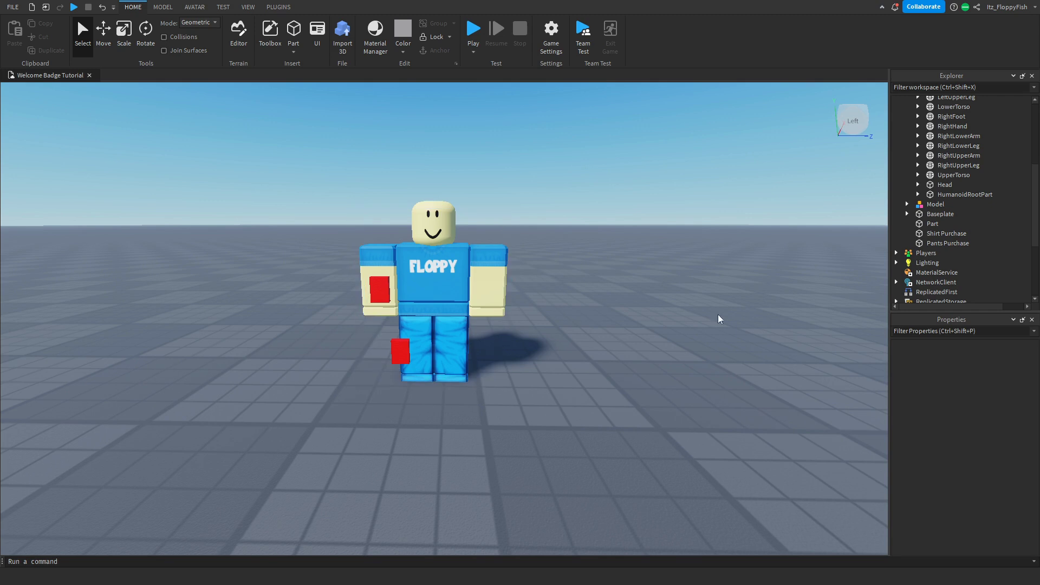
Step: Add a Script to the Shirt Purchase part and another one to the Pants Purchase part
click(974, 234)
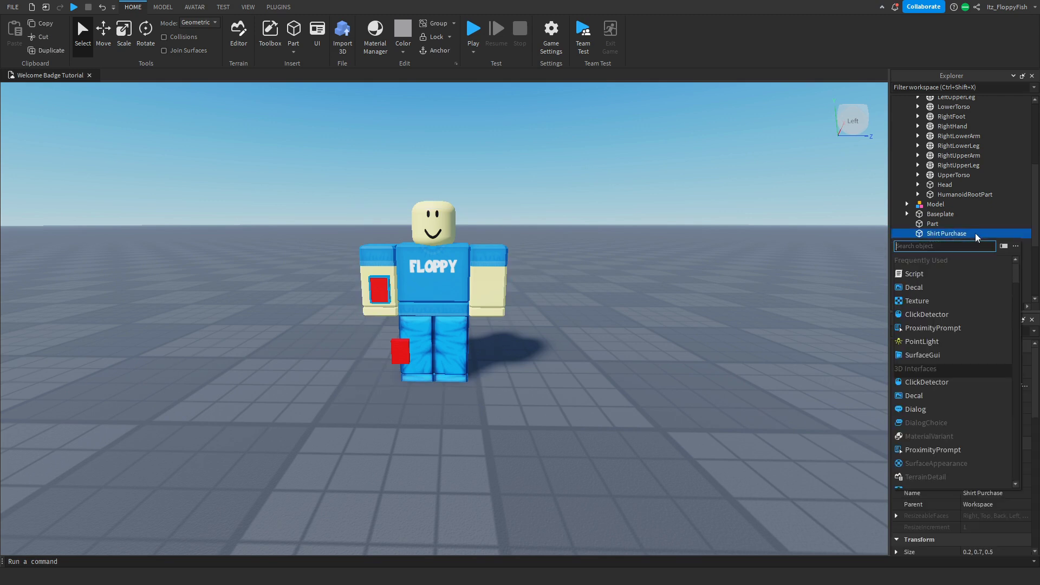
click(938, 278)
click(974, 253)
click(931, 293)
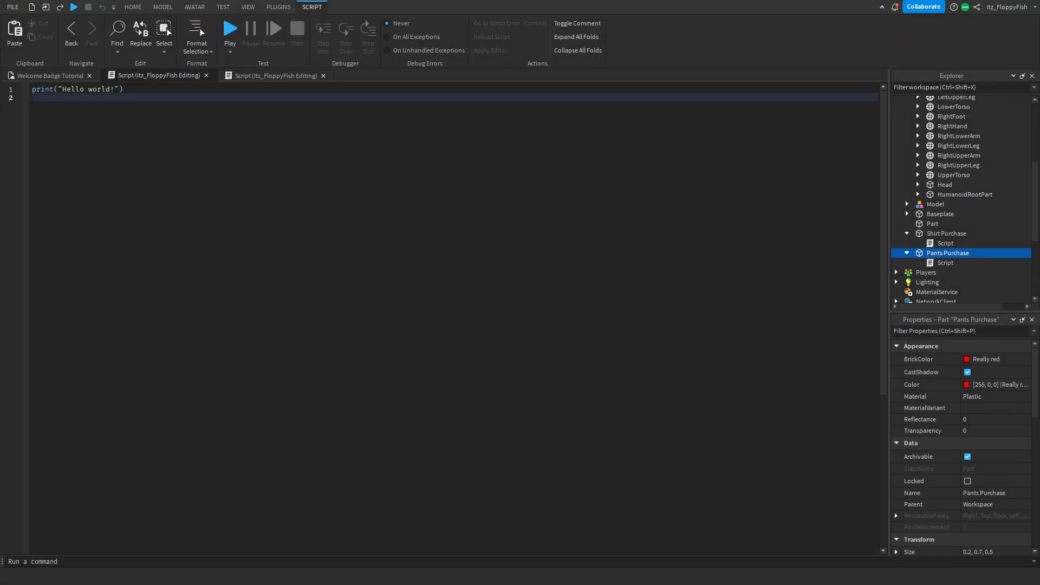
Step: Delete the default Hello world code from both new scripts
key(ctrl+a)
key(BackSpace)
click(266, 76)
key(ctrl+a)
key(BackSpace)
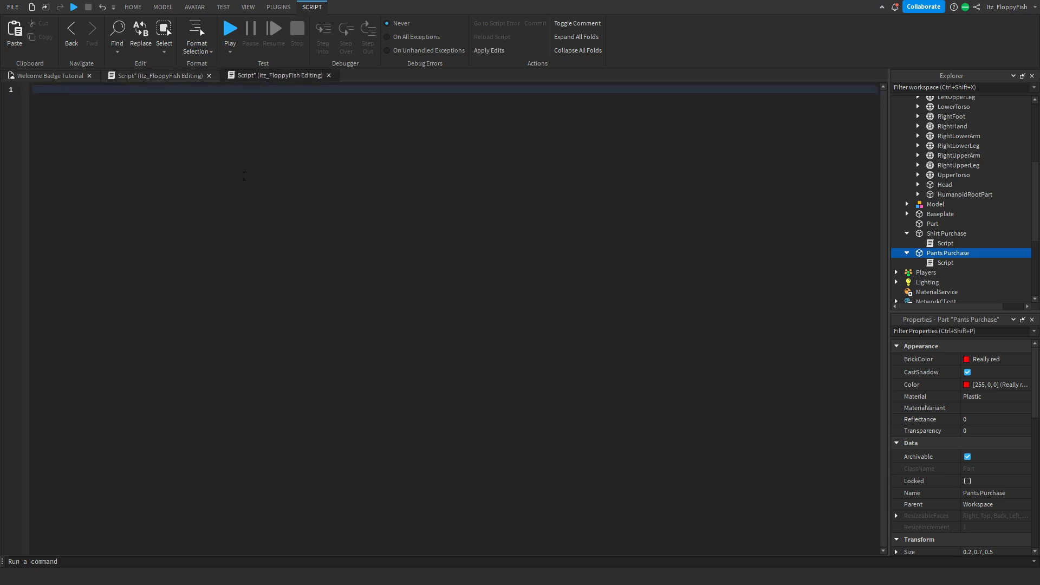
Step: Paste the copied ClickDetector code that calls PromptPurchase for itemId into both empty scripts
click(179, 80)
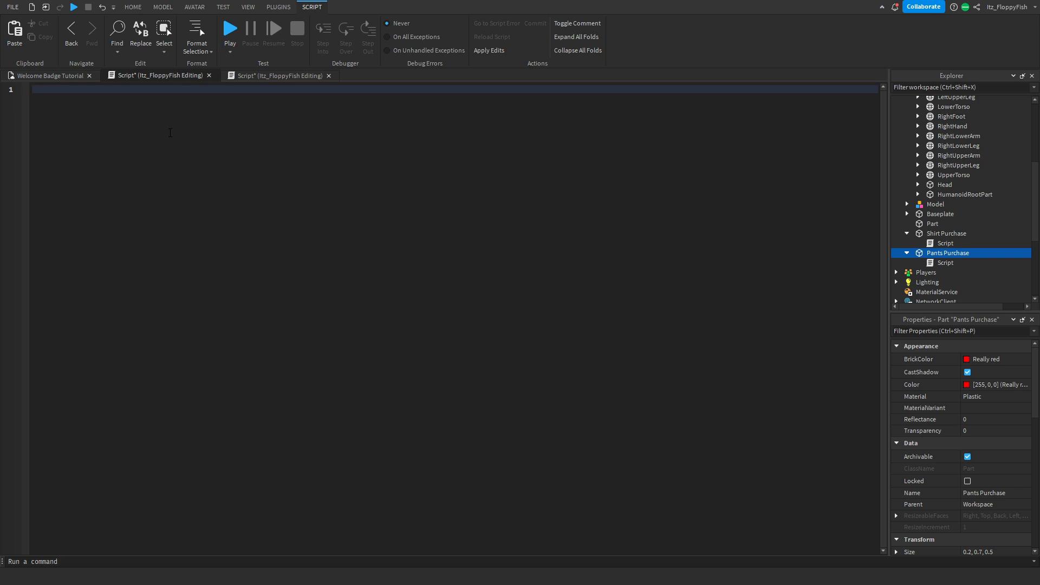
key(ctrl+v)
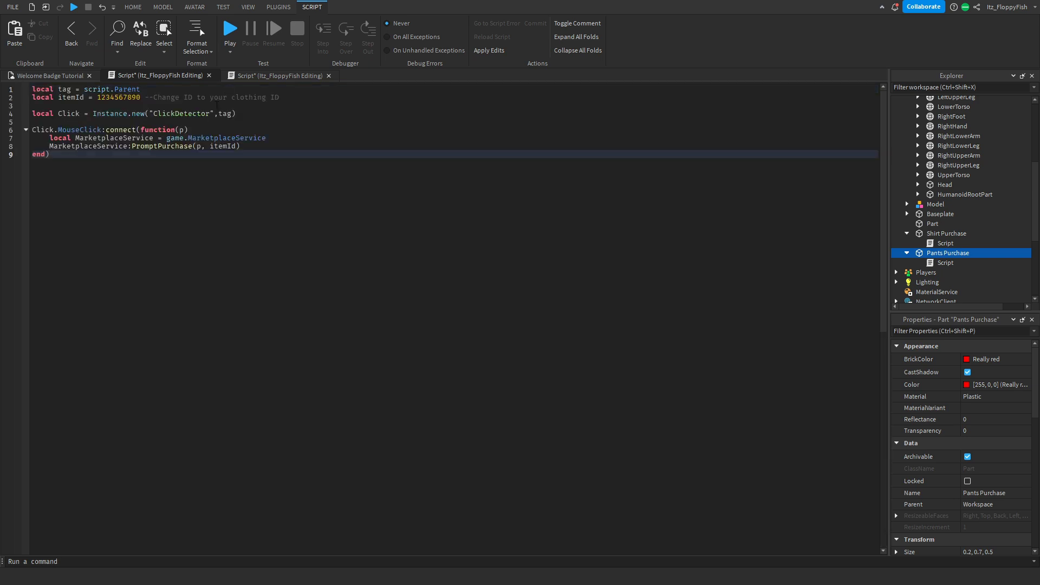
click(253, 75)
key(ctrl+v)
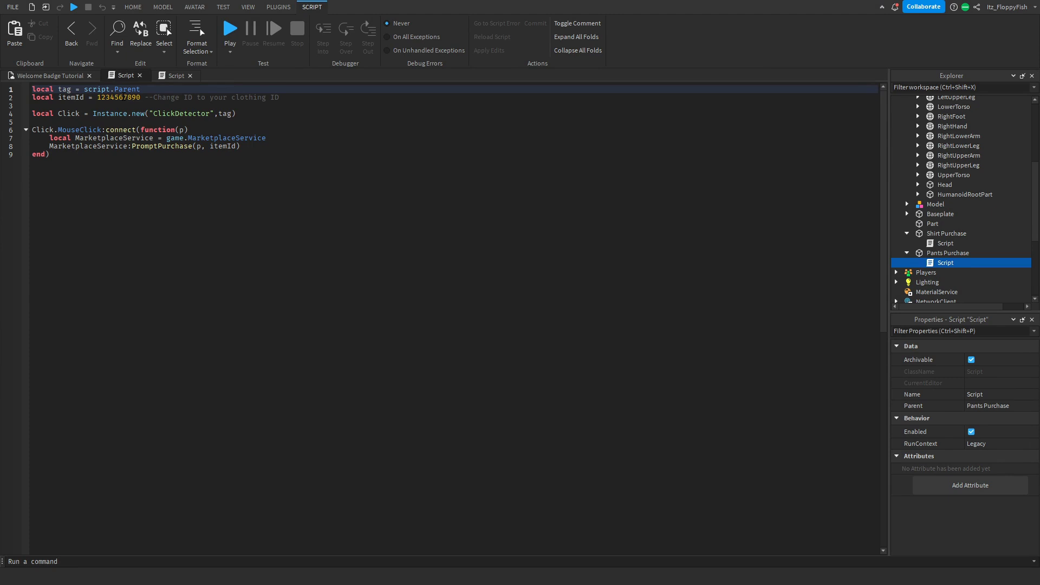
click(175, 75)
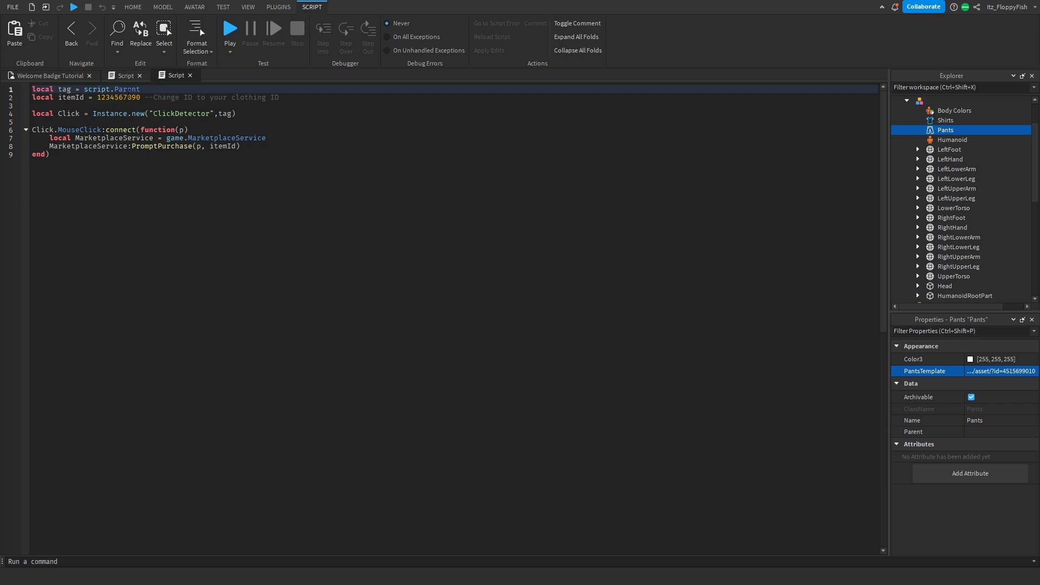
double_click(120, 97)
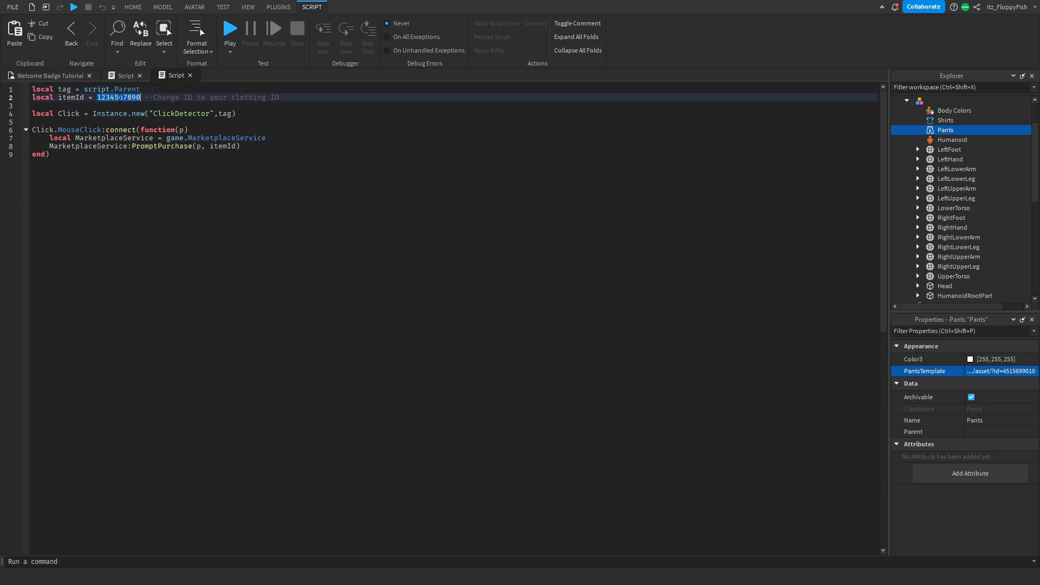
key(ctrl+v)
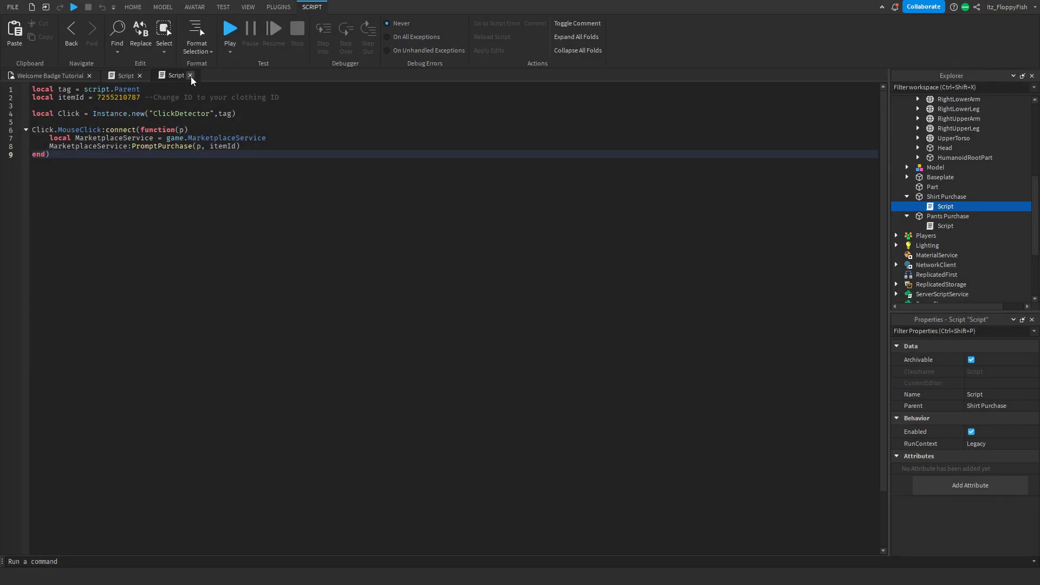
click(190, 76)
click(139, 75)
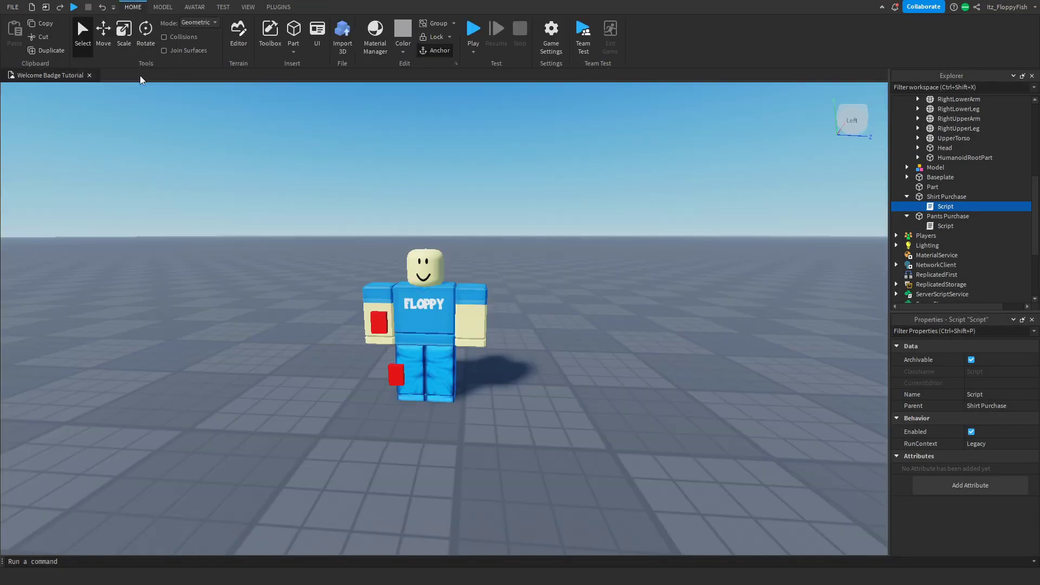
Step: Clear the selection and publish the place to Roblox
click(177, 170)
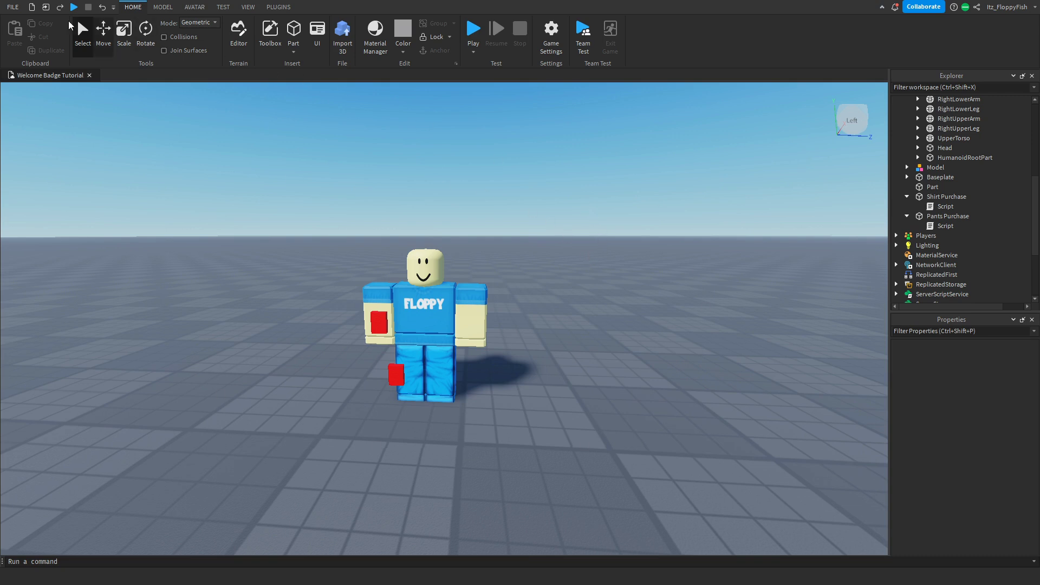
click(12, 7)
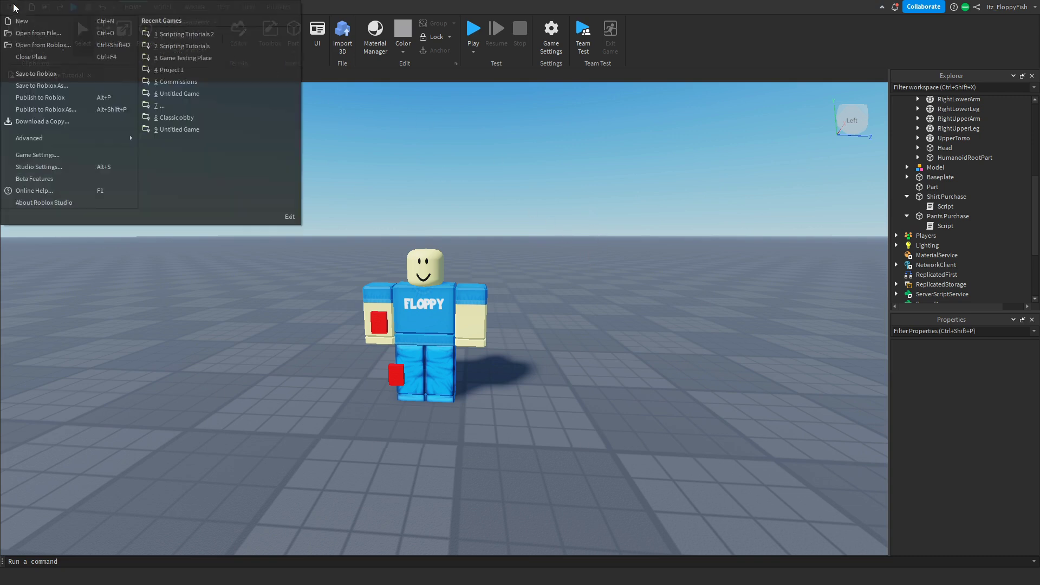
click(47, 96)
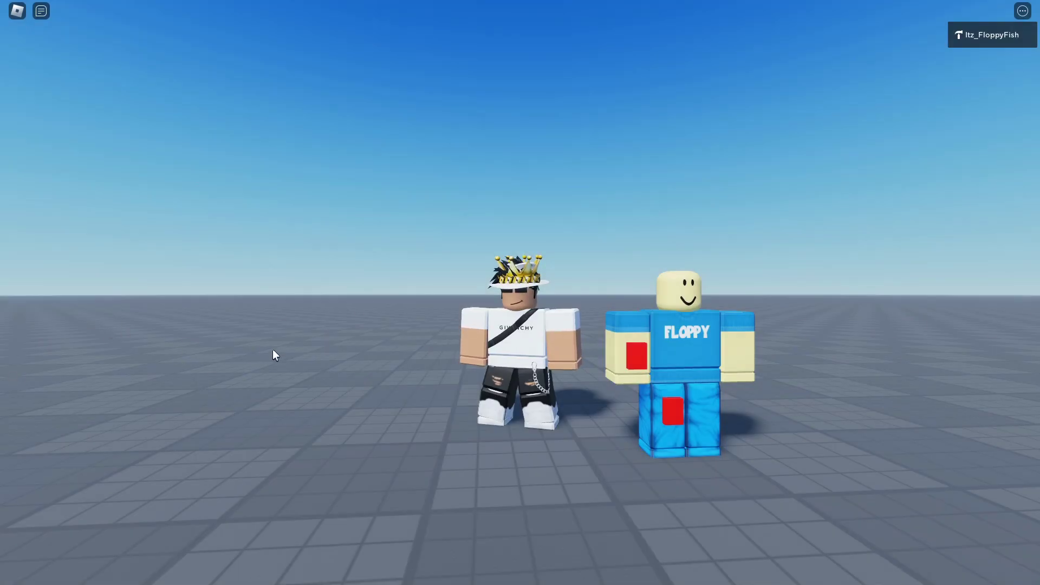
Step: In the live Roblox game, test the red shirt block's purchase prompt and cancel it, and trigger the pants block's prompt
click(640, 357)
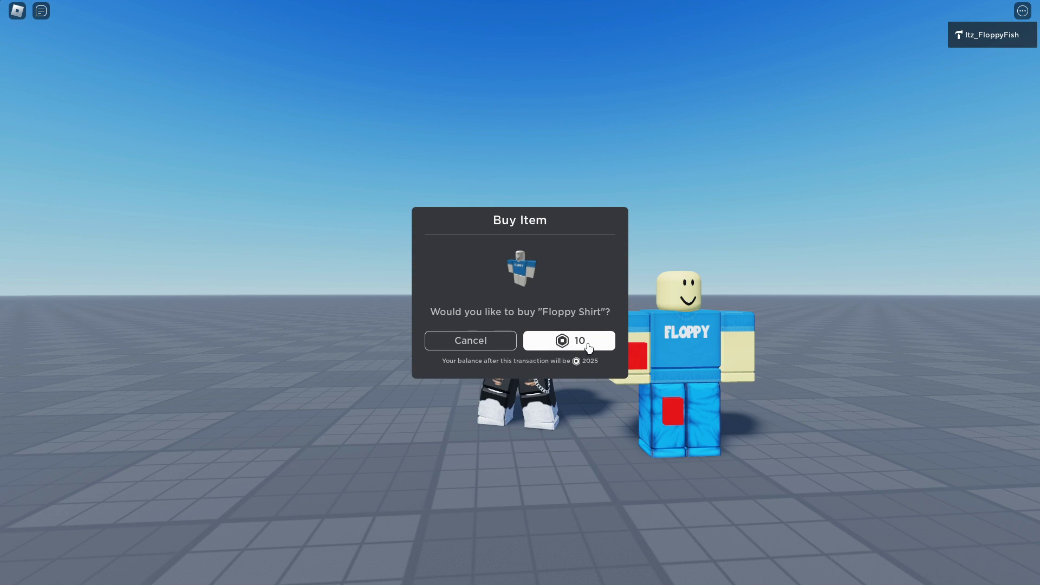
click(474, 350)
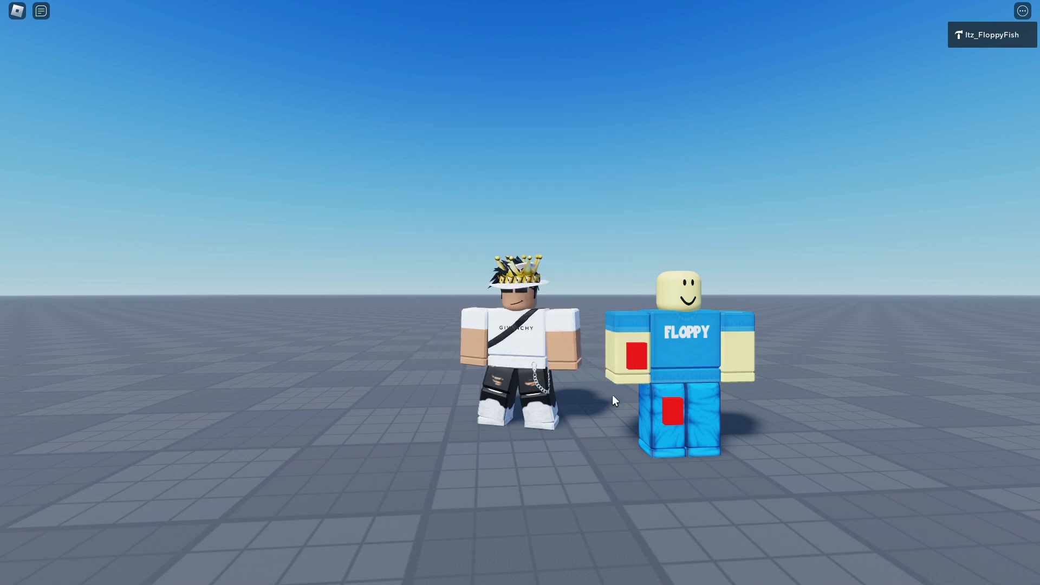
click(675, 415)
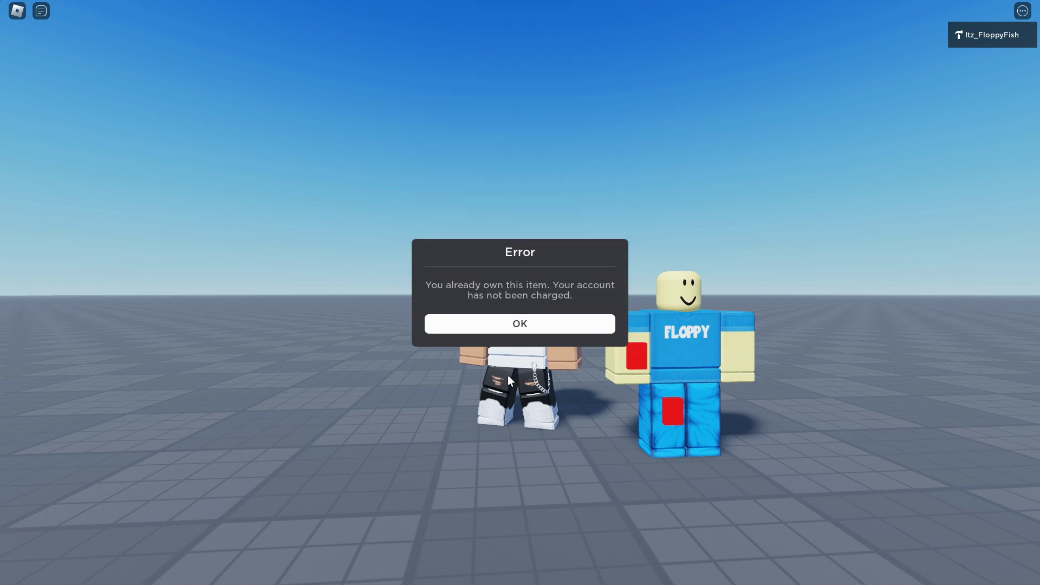